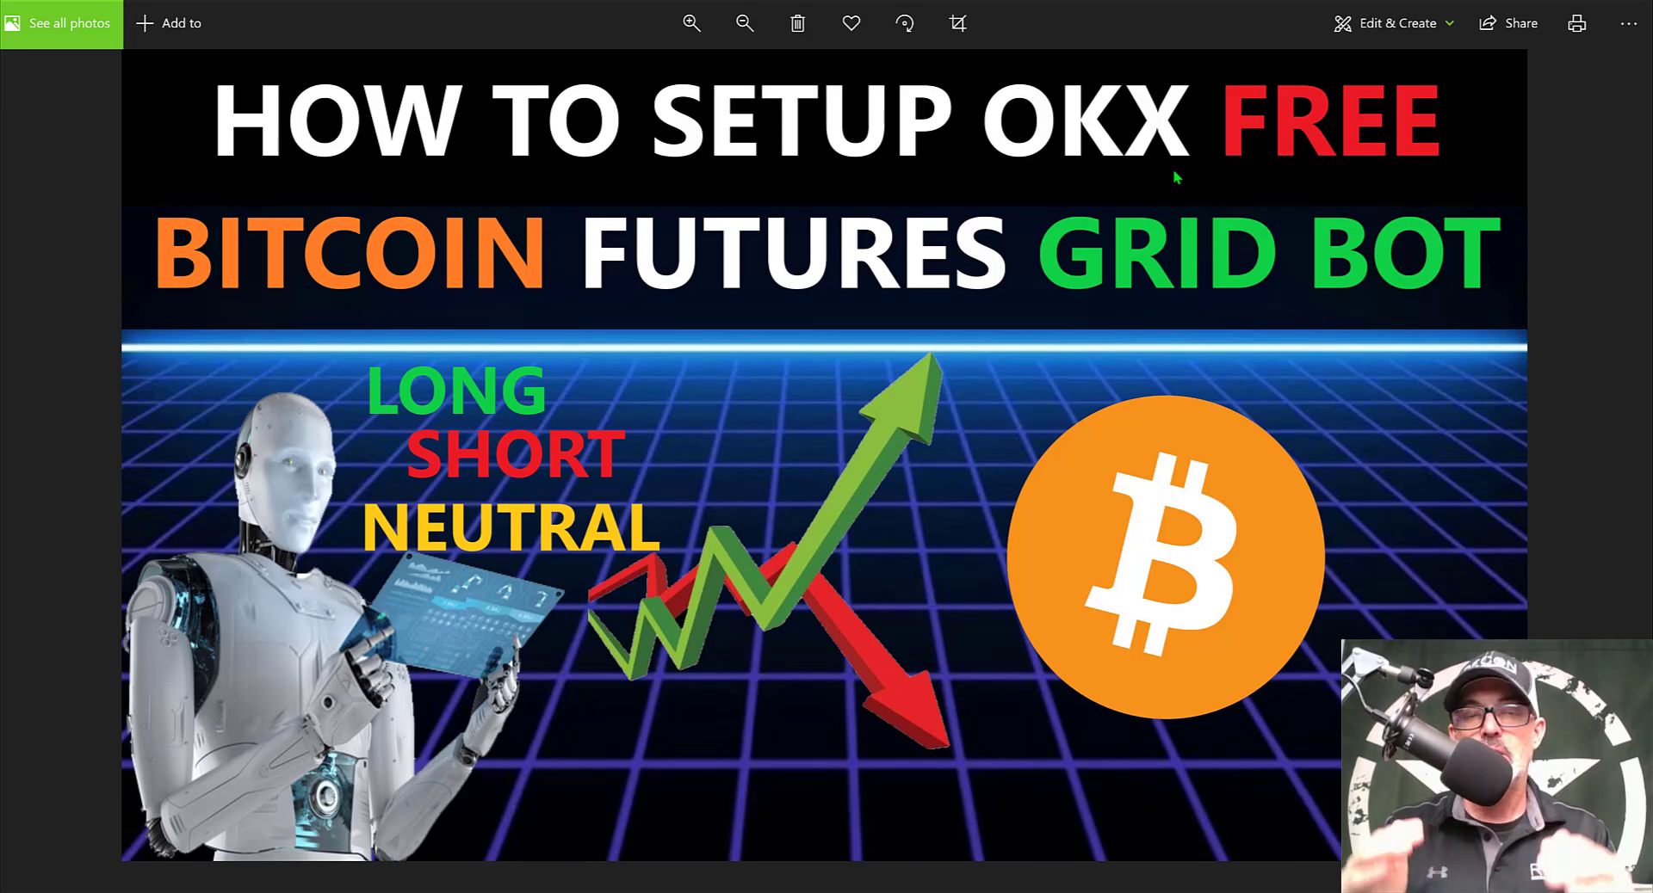
Step: View the next image, the grid-bot chart, then switch back to the OKX trading page
{"action": "key", "text": "Right"}
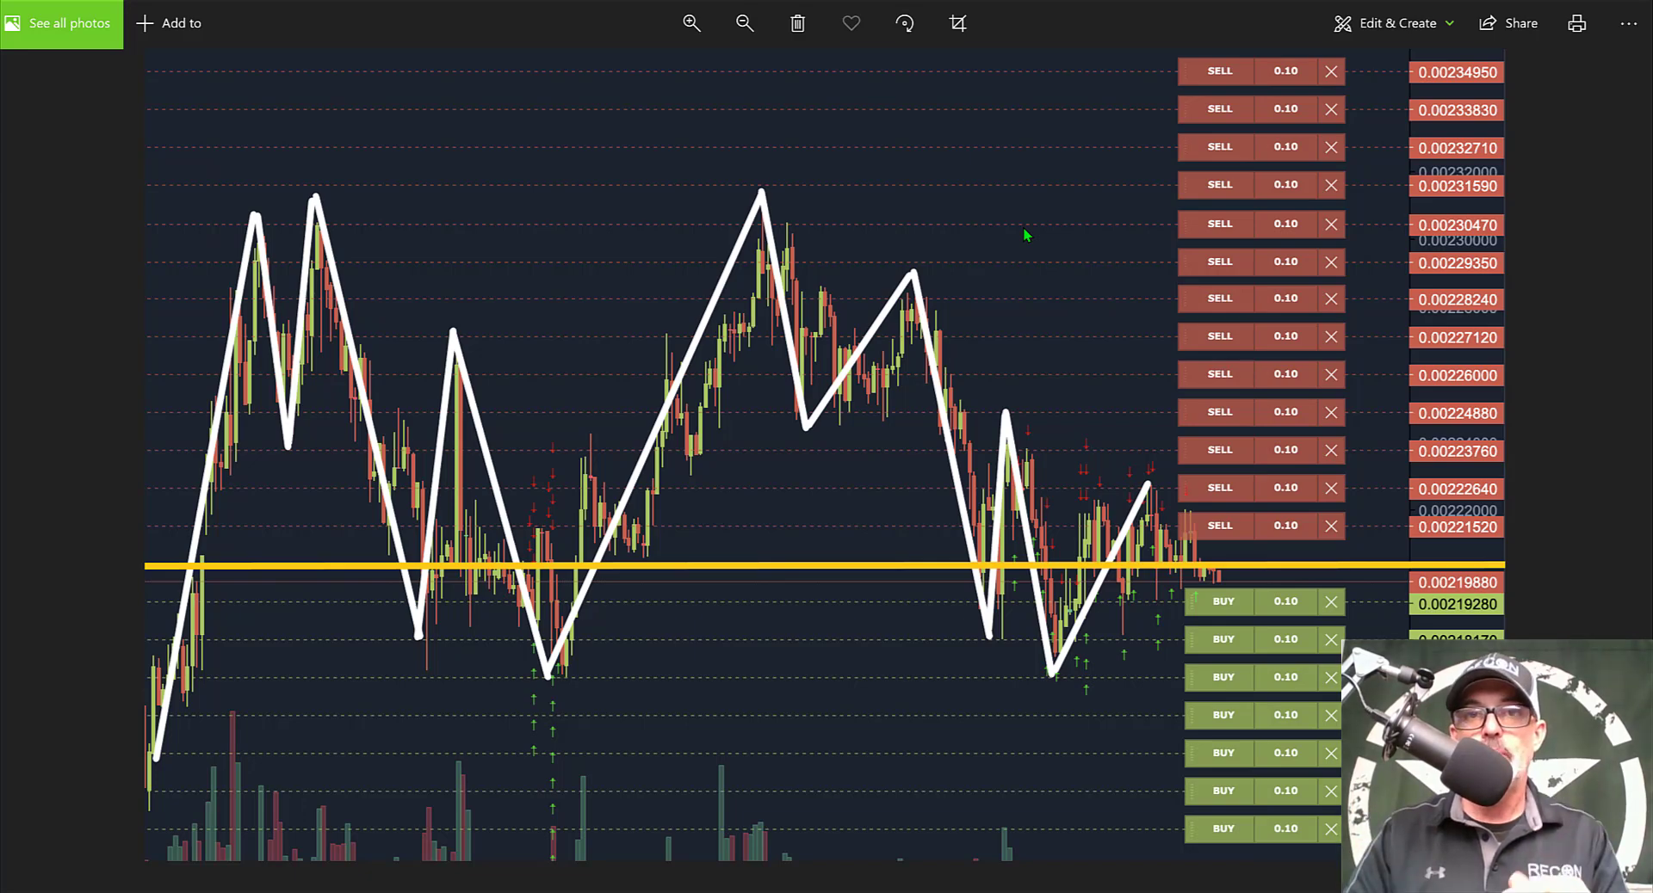
{"action": "key", "text": "alt+Tab"}
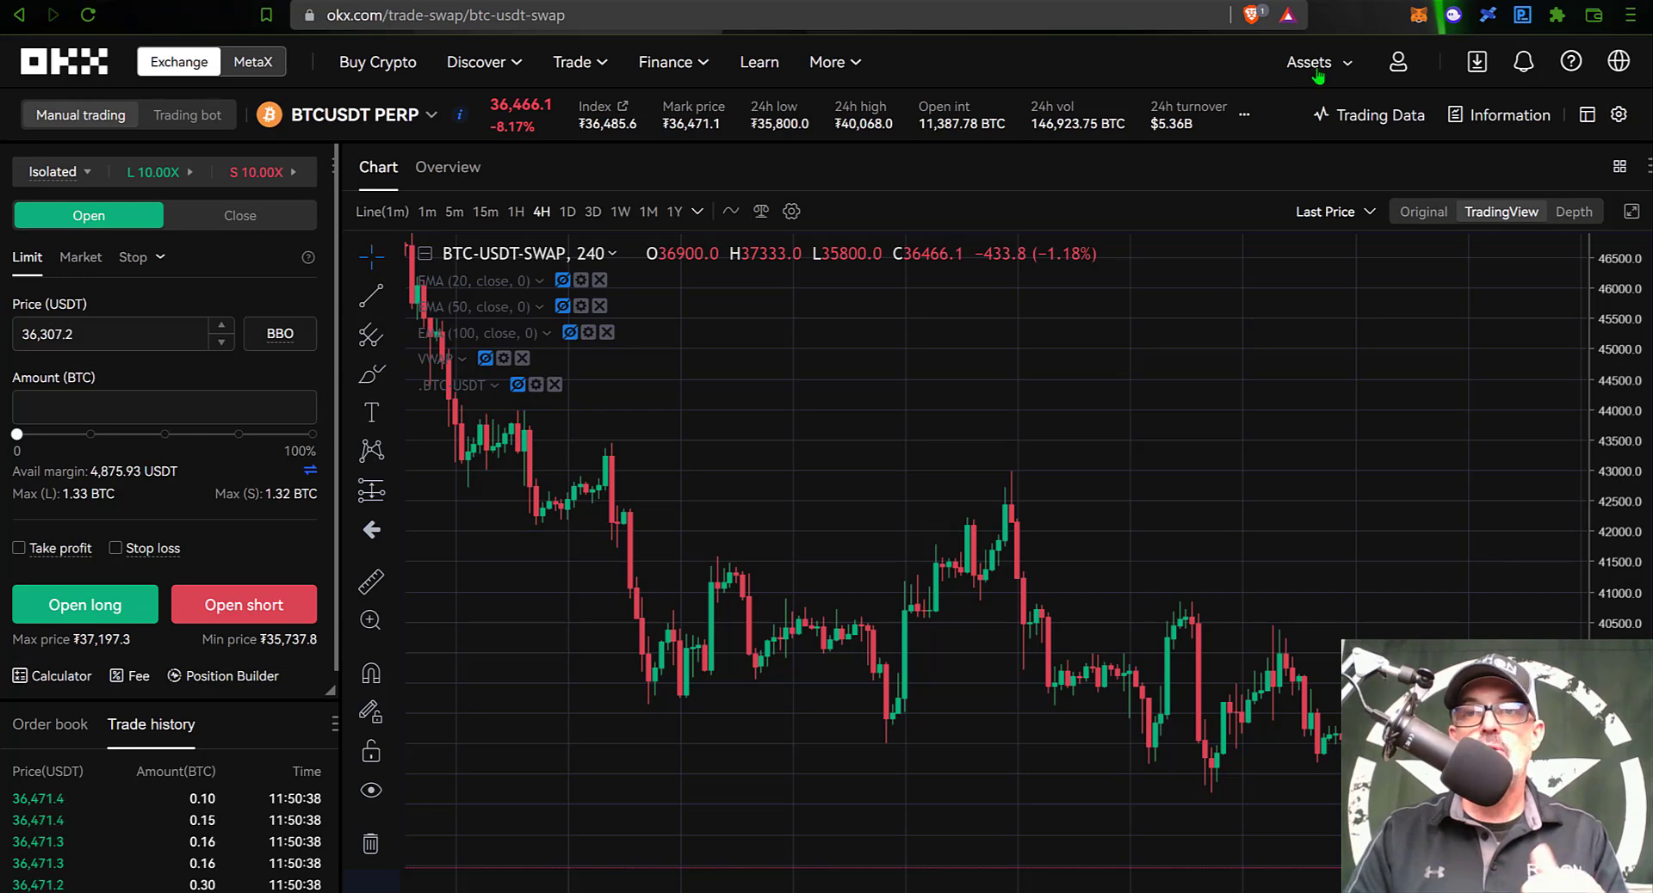
{"action": "mouse_move", "coordinate": [1321, 68]}
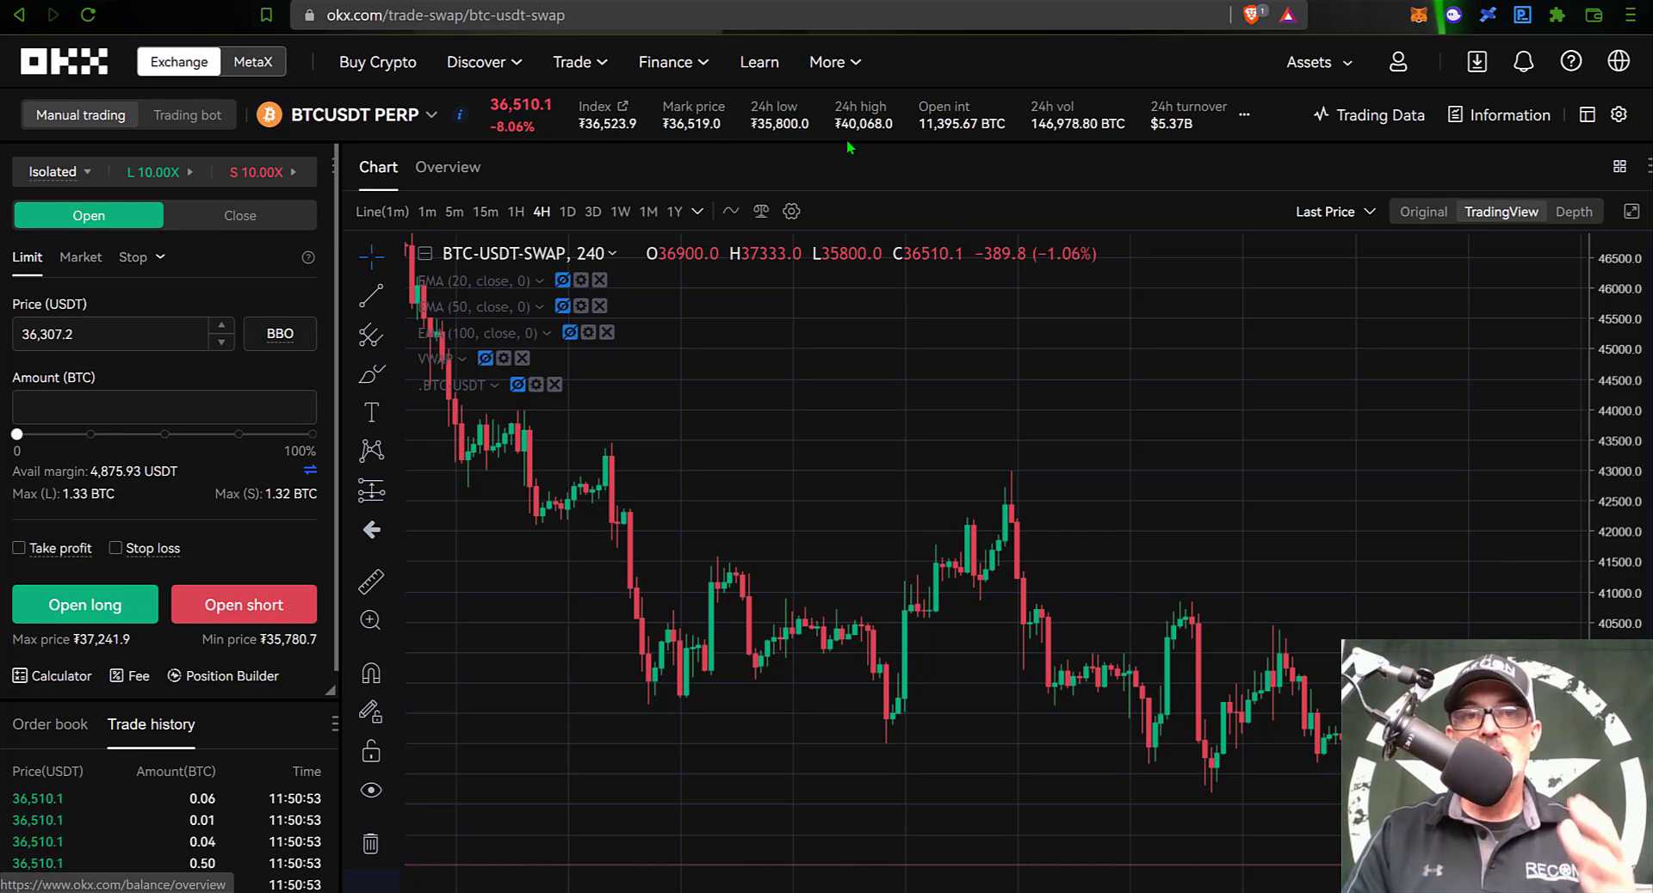
{"action": "mouse_move", "coordinate": [585, 65]}
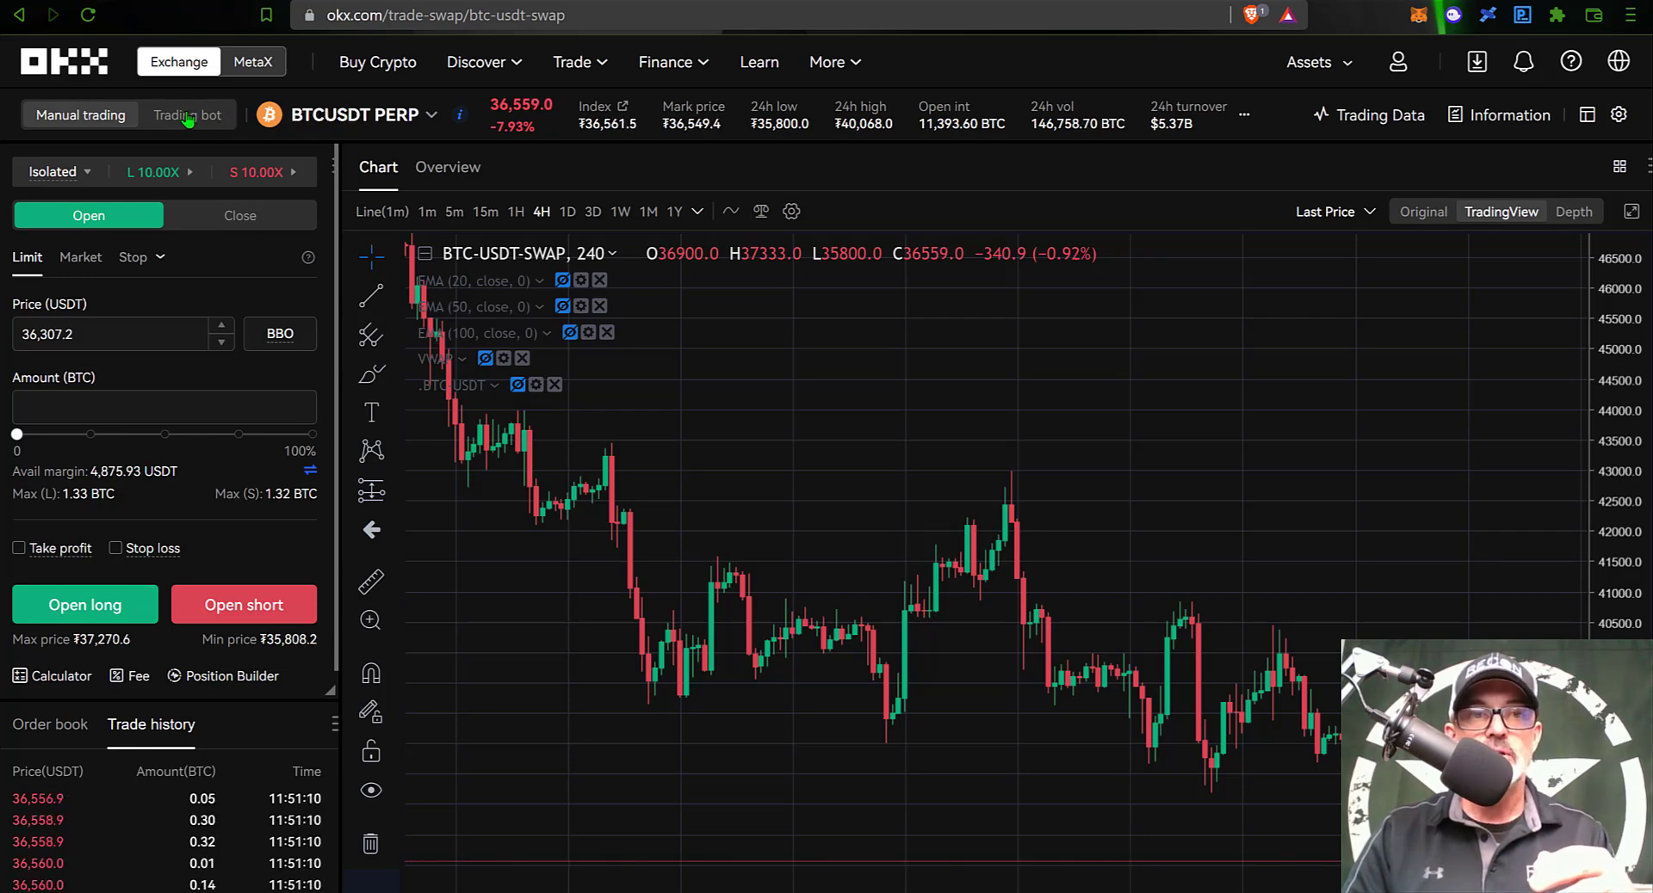
Step: Open Futures grid from the Trading bot options for the BTCUSDT perpetual
{"action": "left_click", "coordinate": [187, 116]}
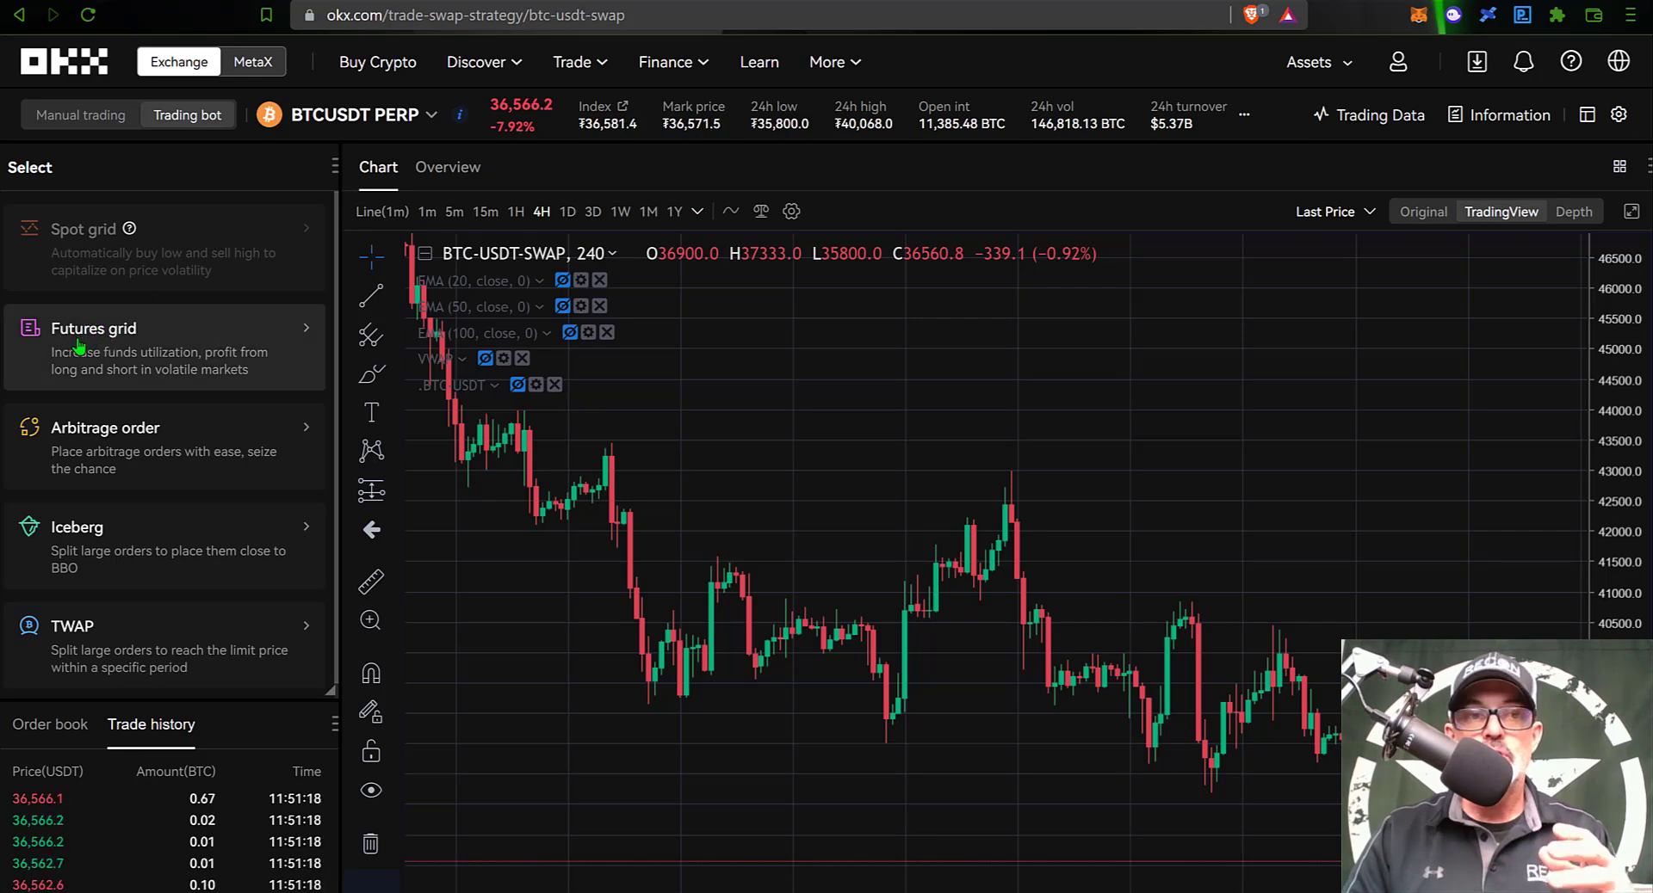
{"action": "left_click", "coordinate": [146, 346]}
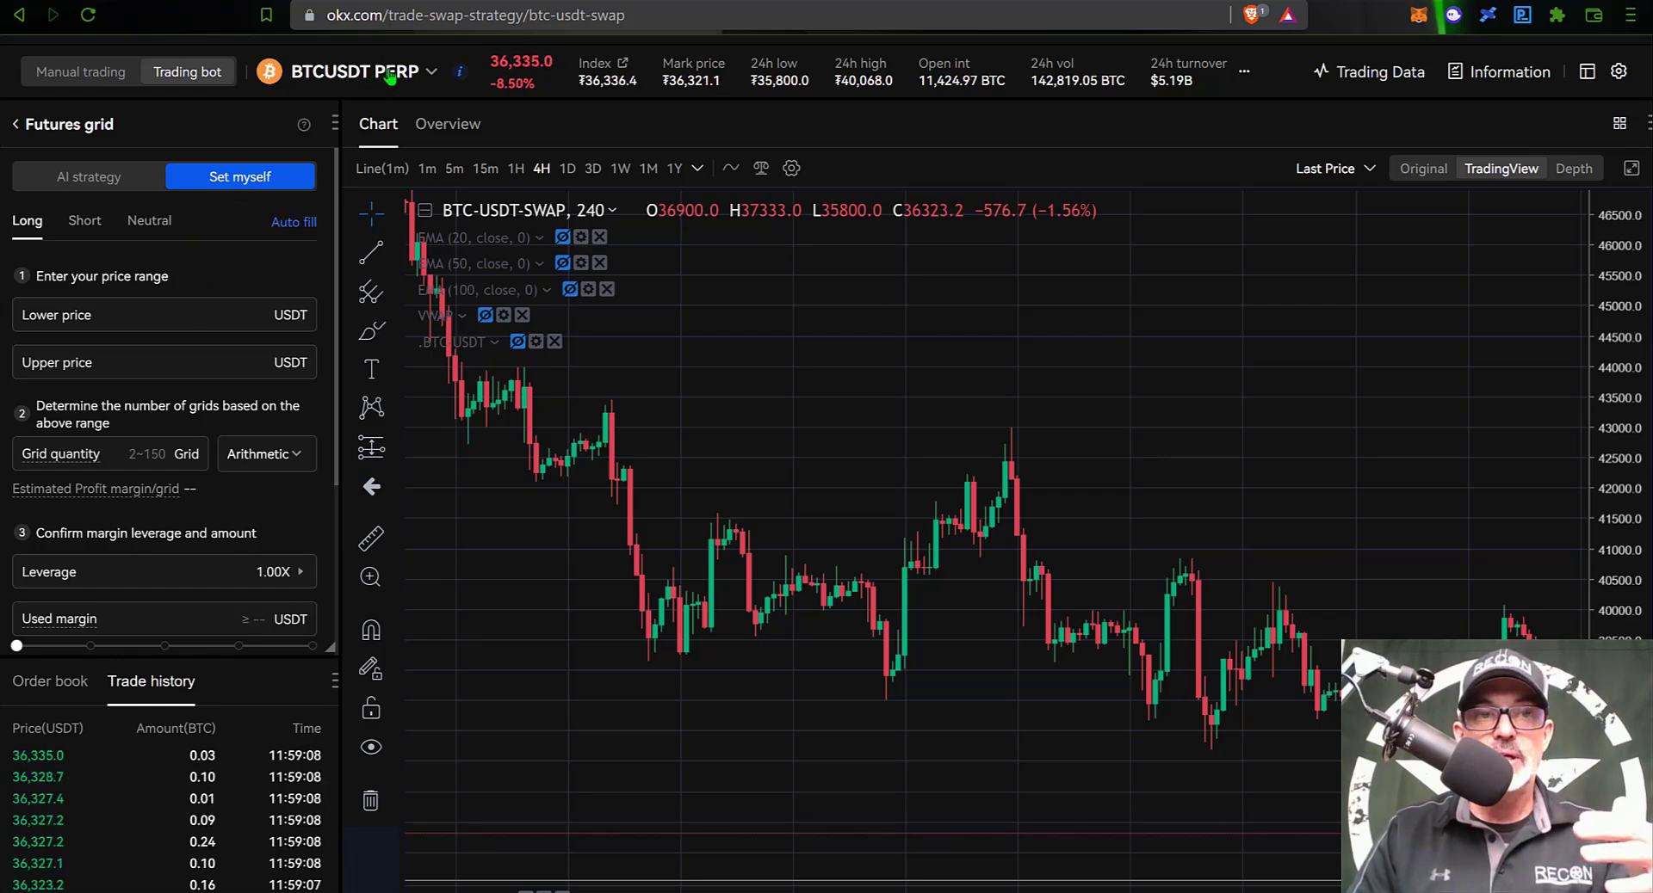
{"action": "left_click", "coordinate": [294, 77]}
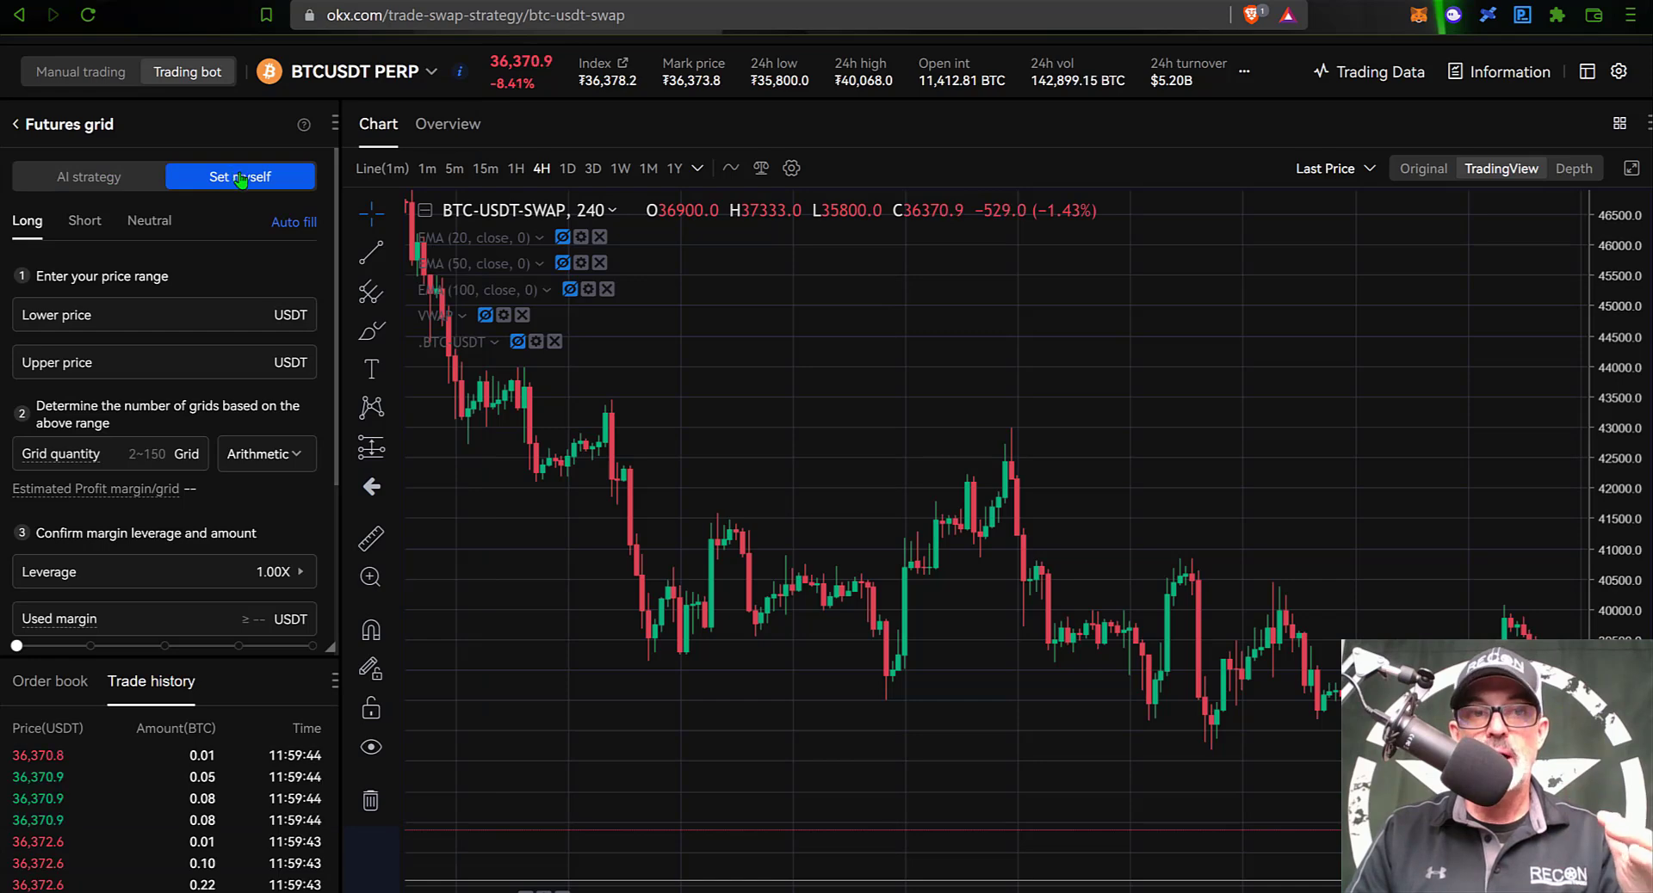
Step: Show the AI strategy Long settings: range 32,962.6–44,596.5 USDT with 5 grids
{"action": "left_click", "coordinate": [88, 179]}
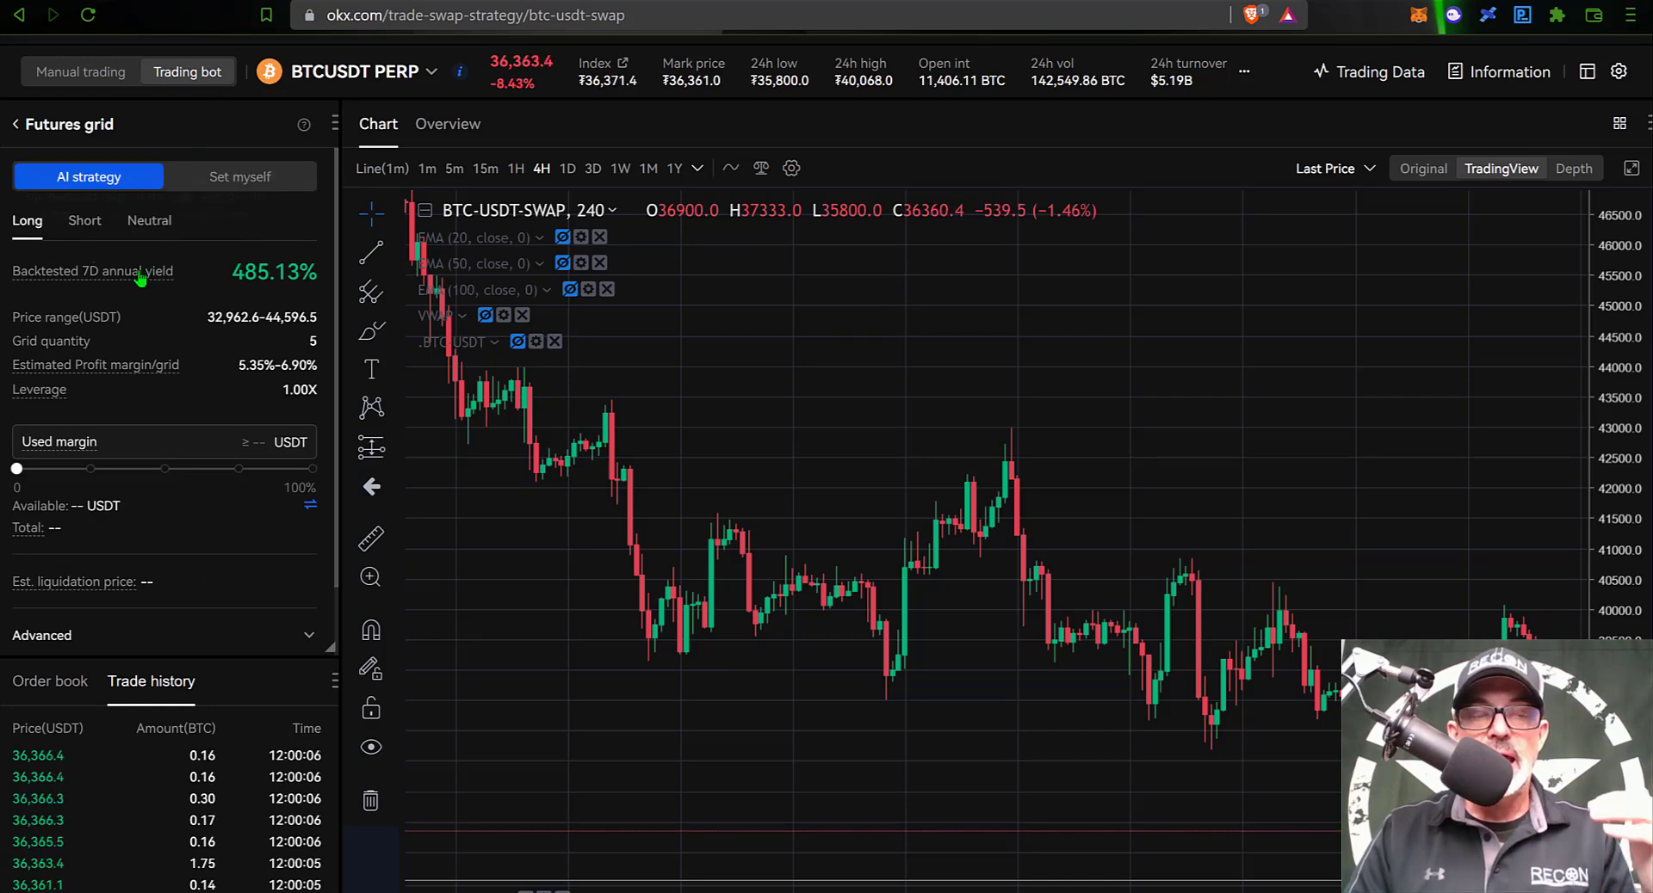
{"action": "mouse_move", "coordinate": [140, 278]}
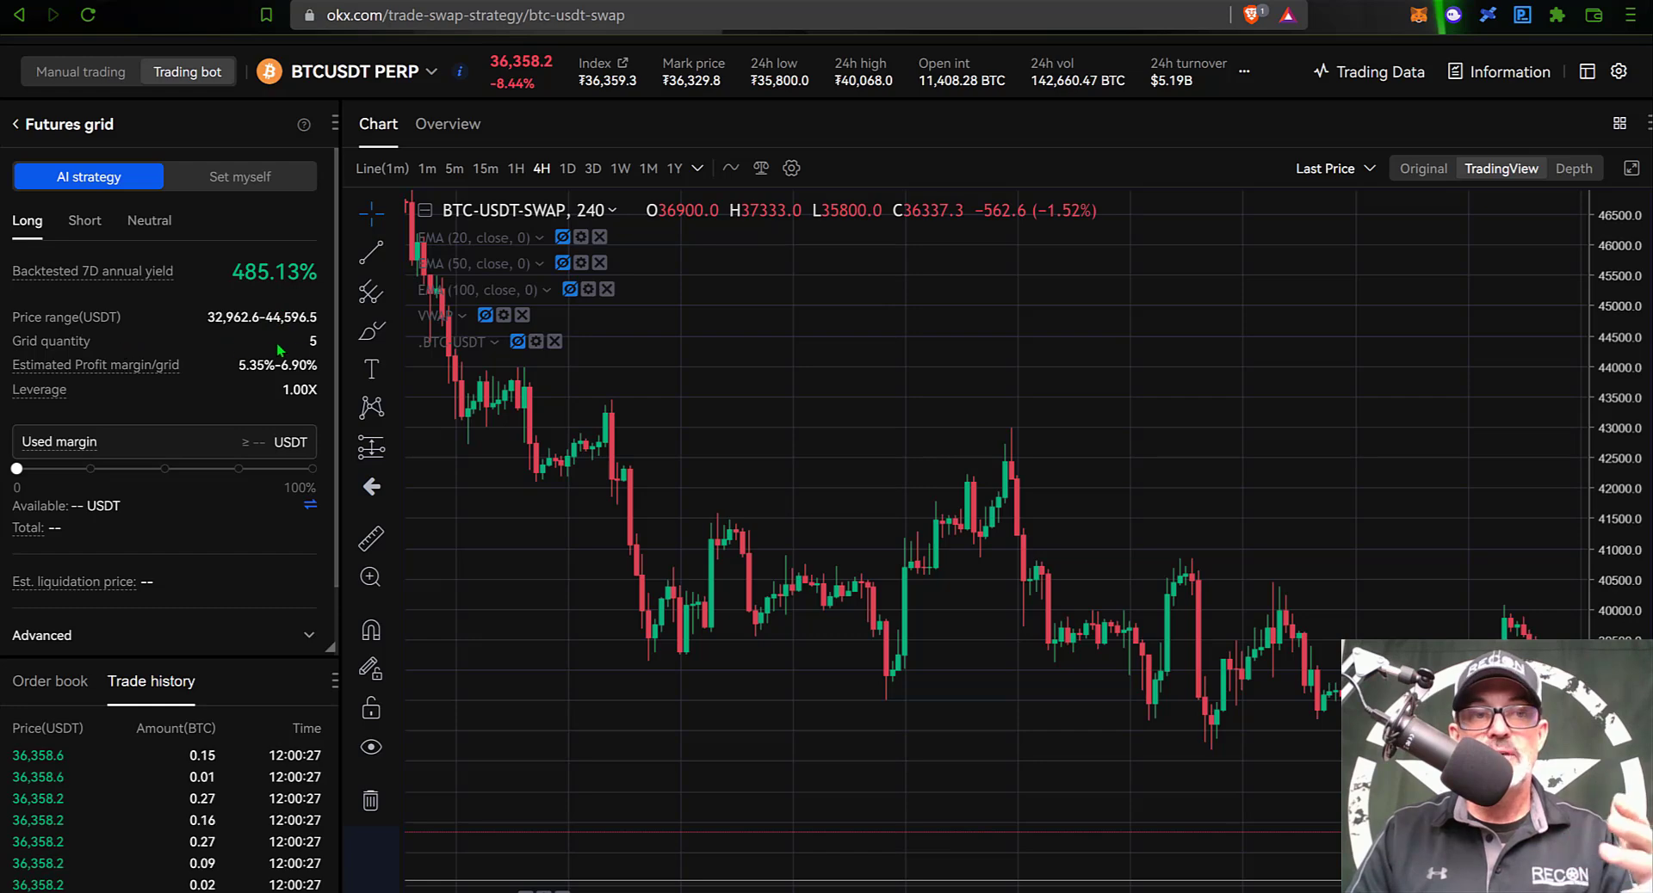
{"action": "mouse_move", "coordinate": [83, 373]}
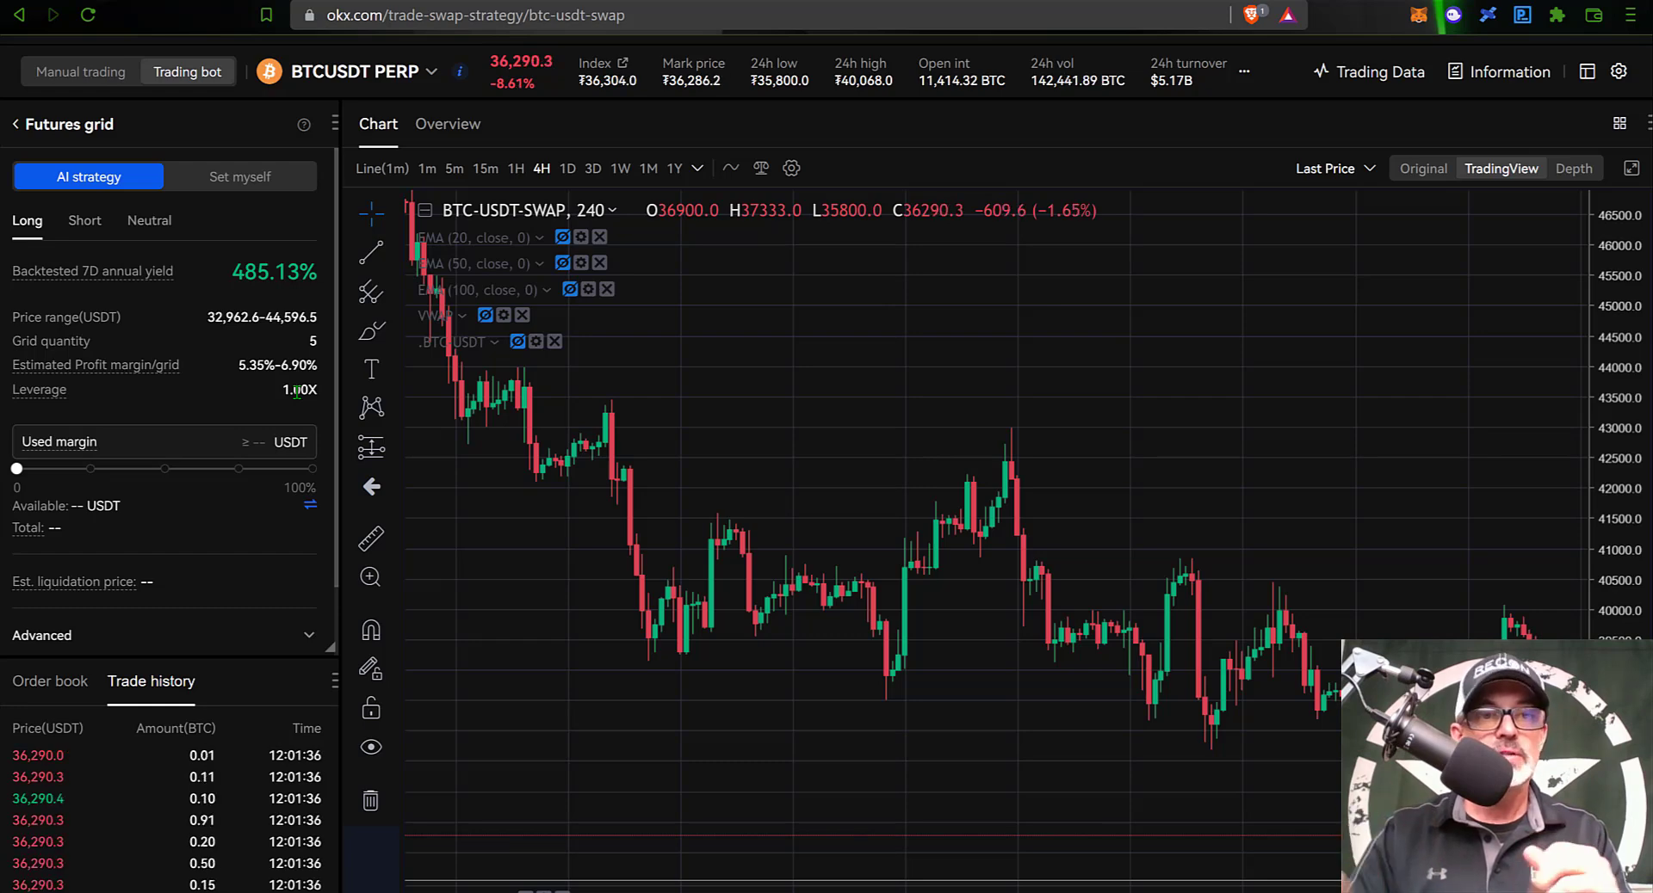
Step: Pick the Neutral AI strategy (31,918.7–43,184.1 USDT, 5 grids) and select the Used margin field
{"action": "left_click", "coordinate": [93, 222]}
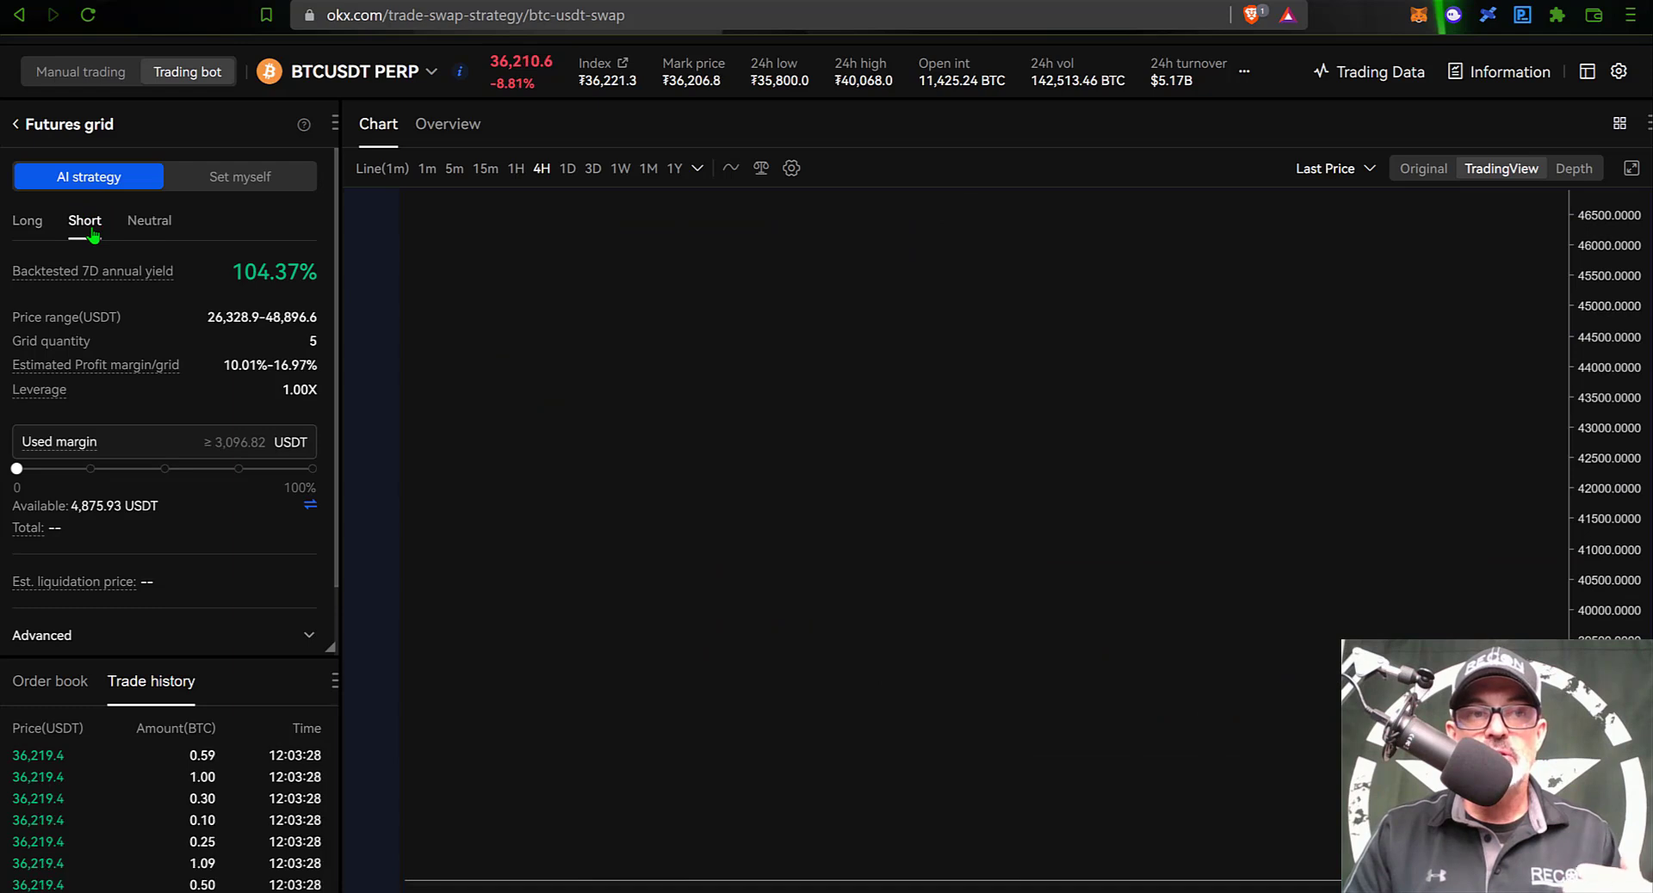
{"action": "mouse_move", "coordinate": [99, 281]}
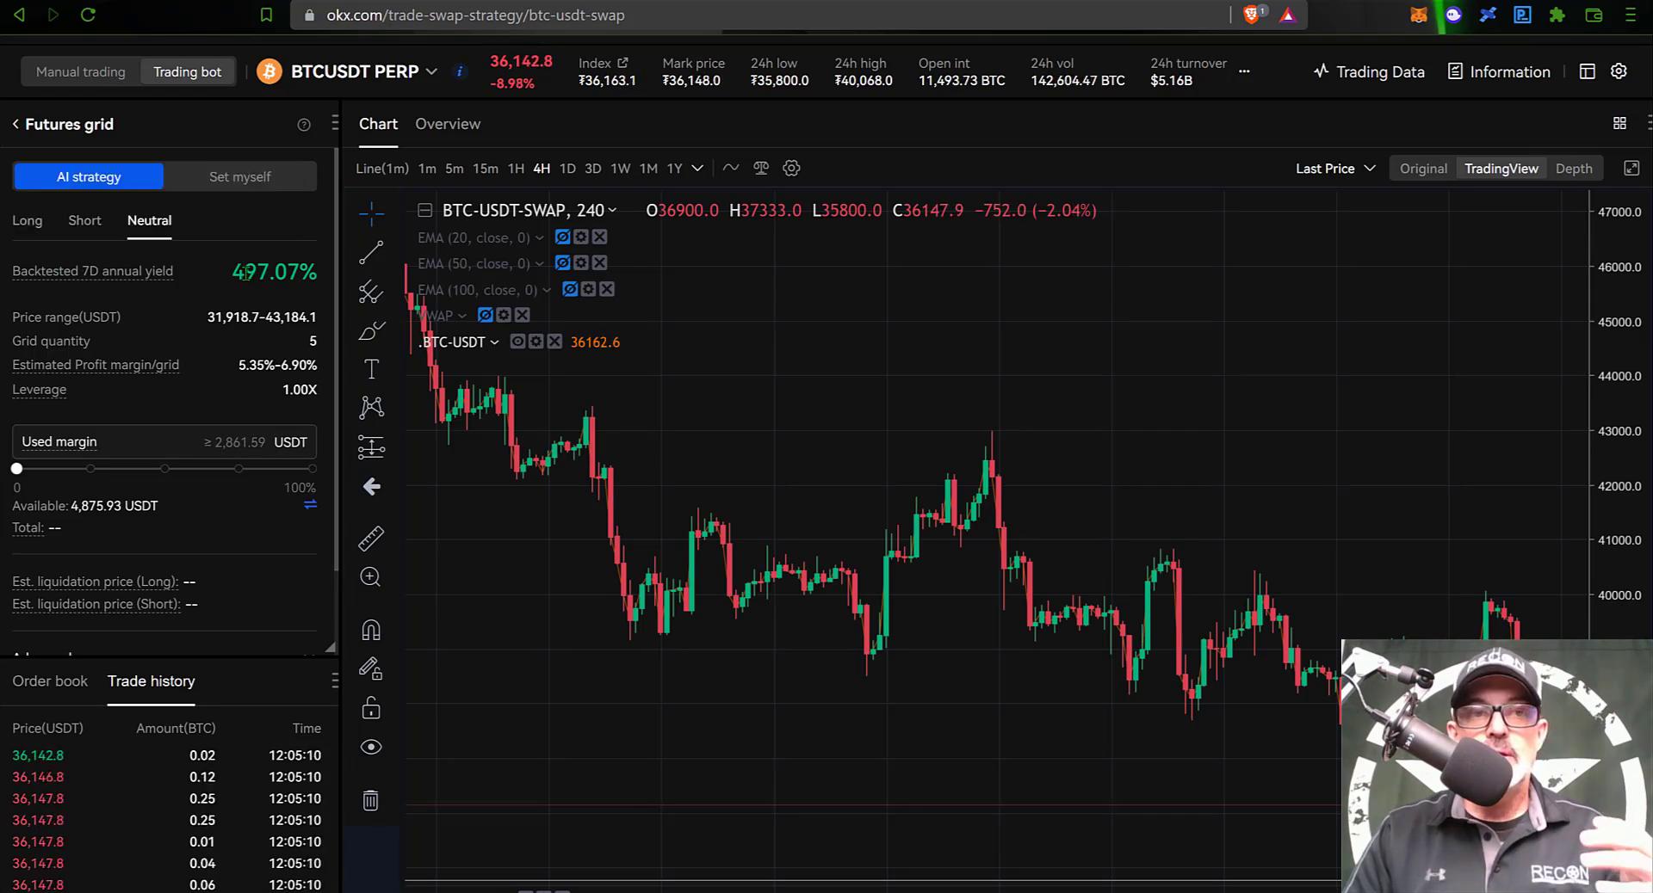
{"action": "left_click", "coordinate": [250, 441]}
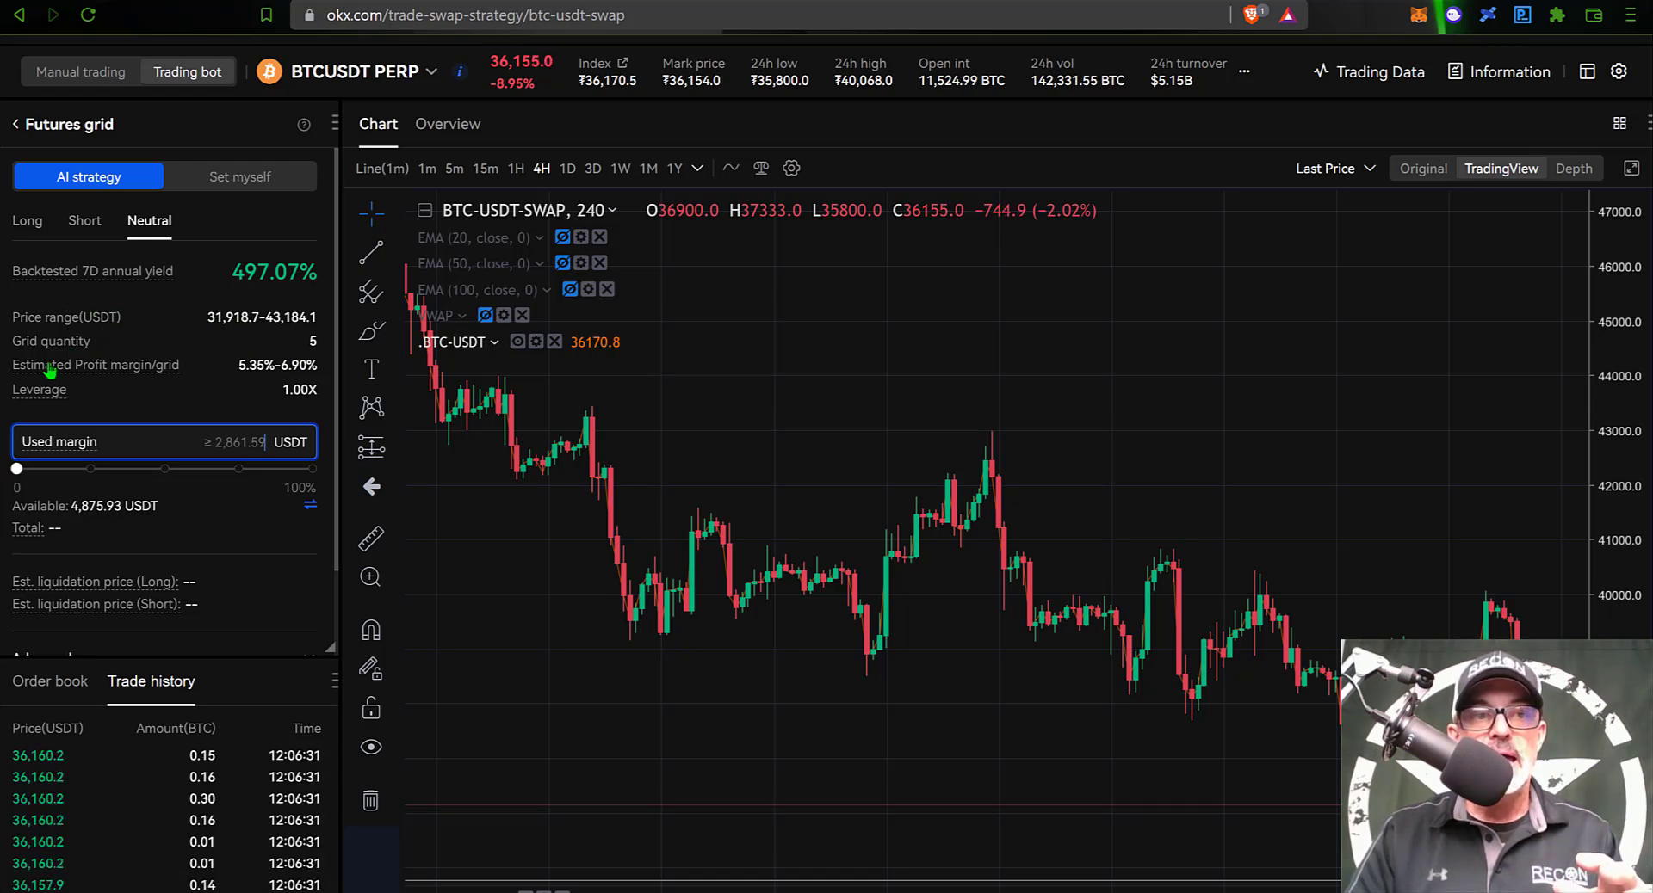
{"action": "mouse_move", "coordinate": [50, 370]}
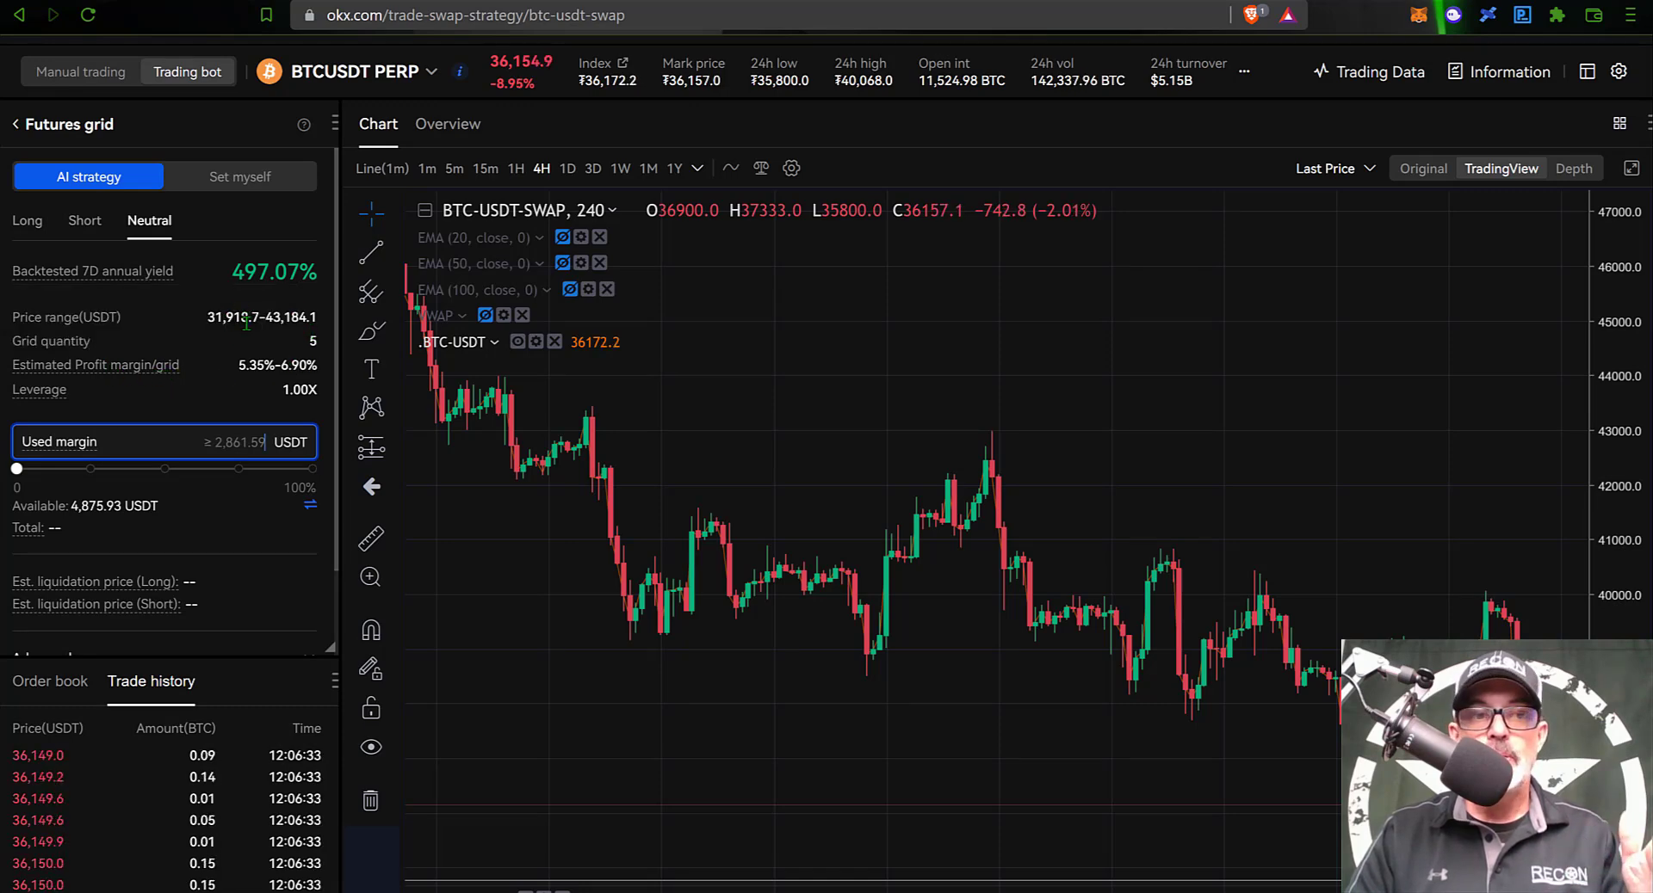
{"action": "mouse_move", "coordinate": [57, 398]}
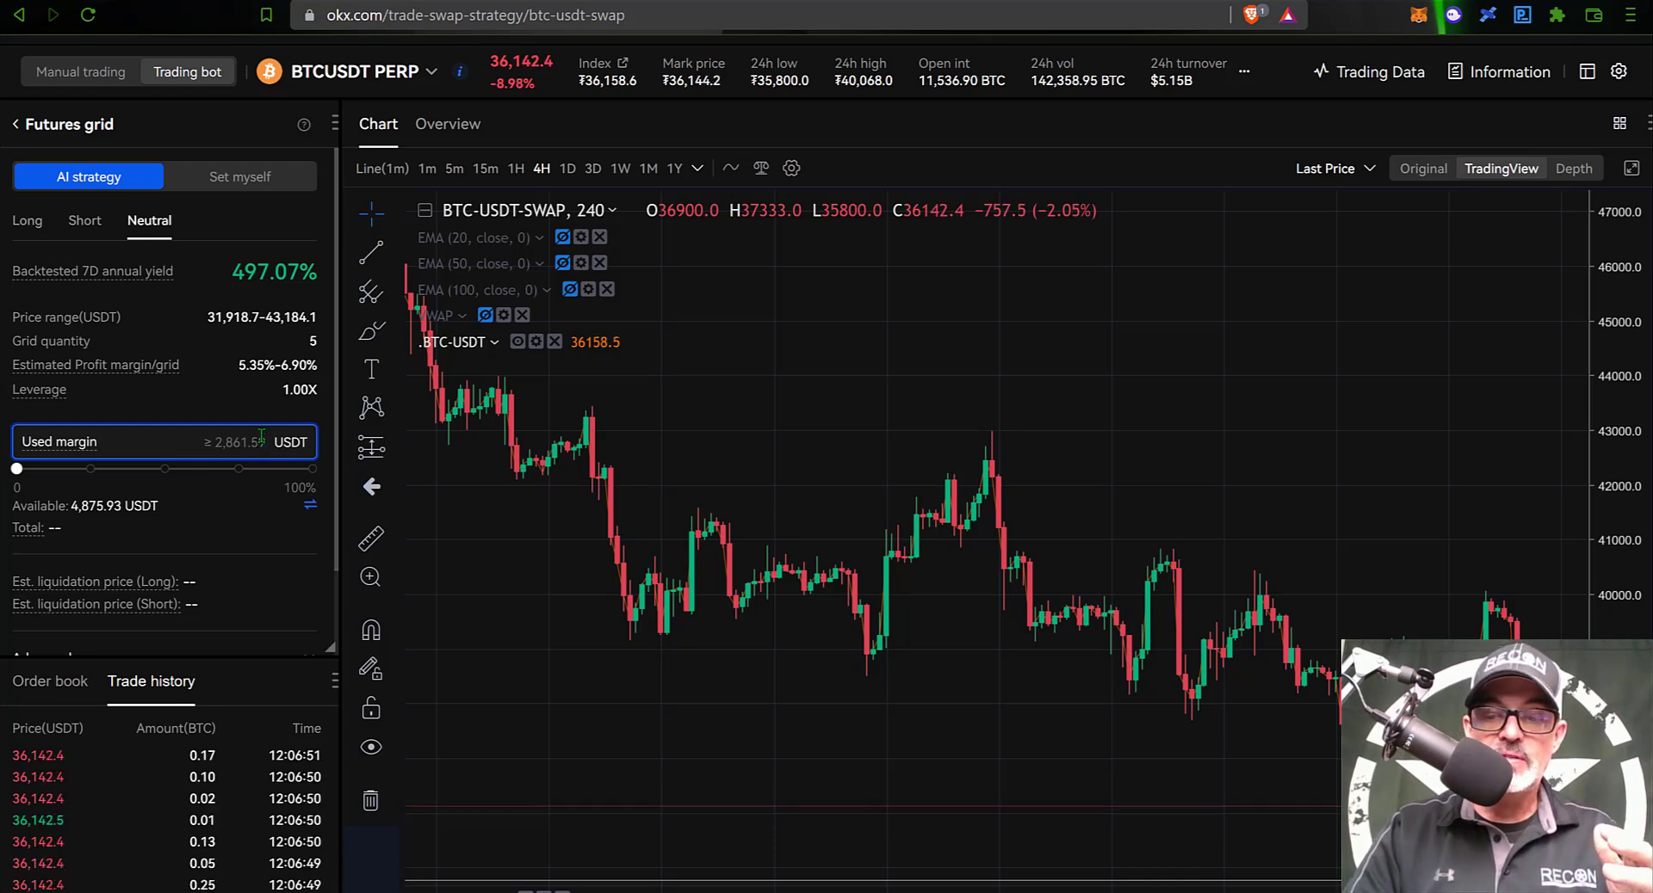
Step: Enter 500 USDT as used margin and scroll down the grid form
{"action": "type", "text": "500"}
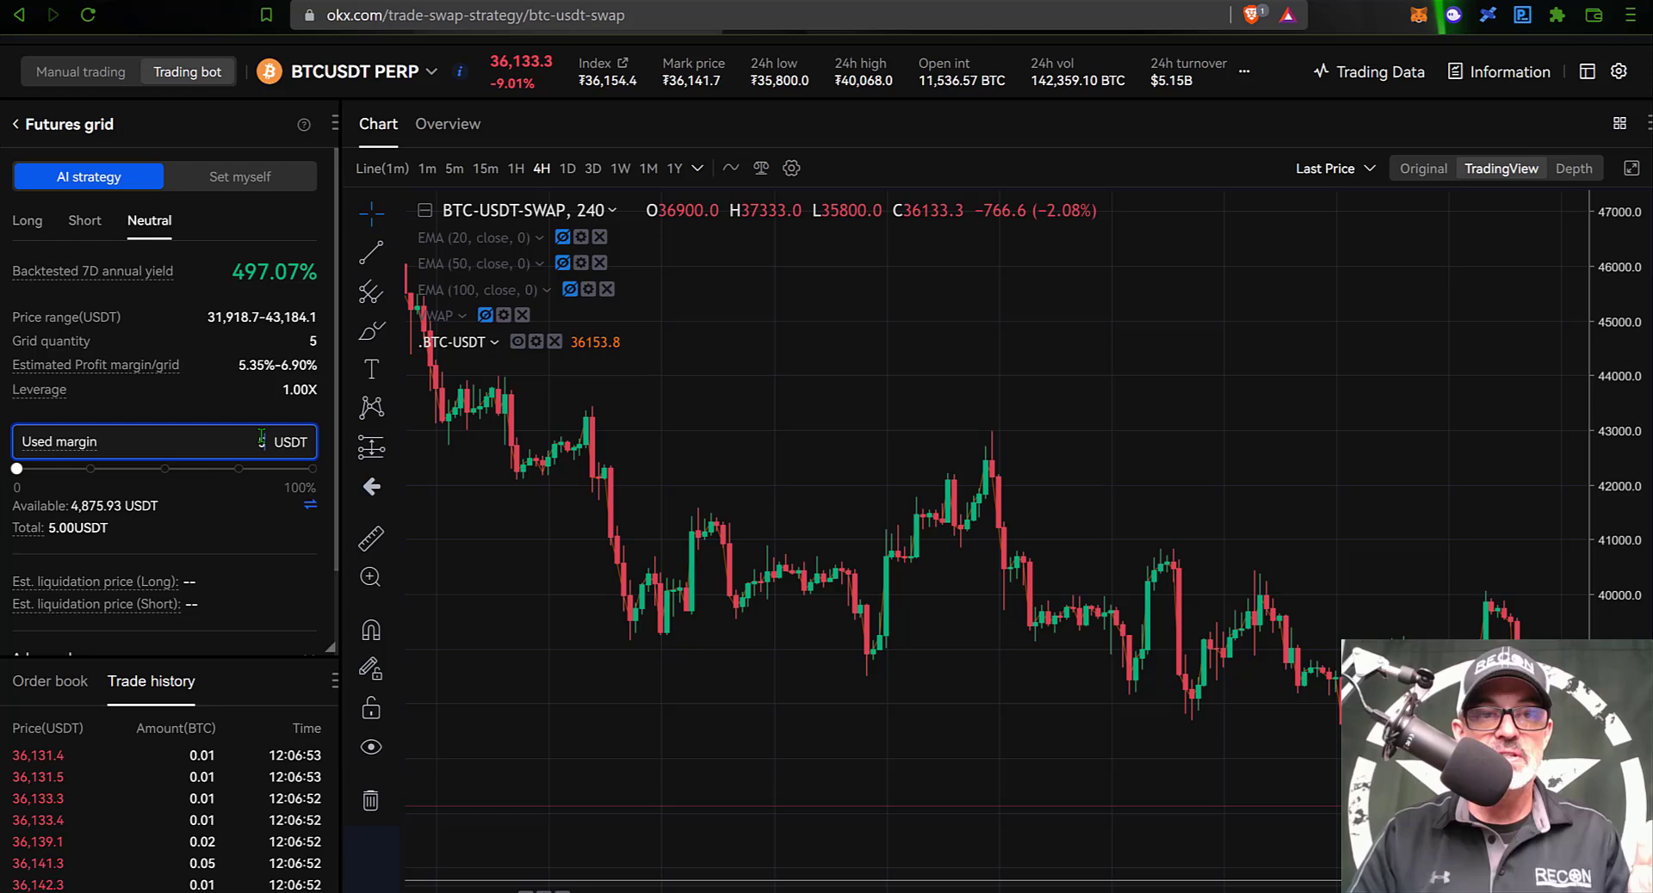
{"action": "scroll", "coordinate": [75, 411], "scroll_direction": "down", "scroll_amount": 2}
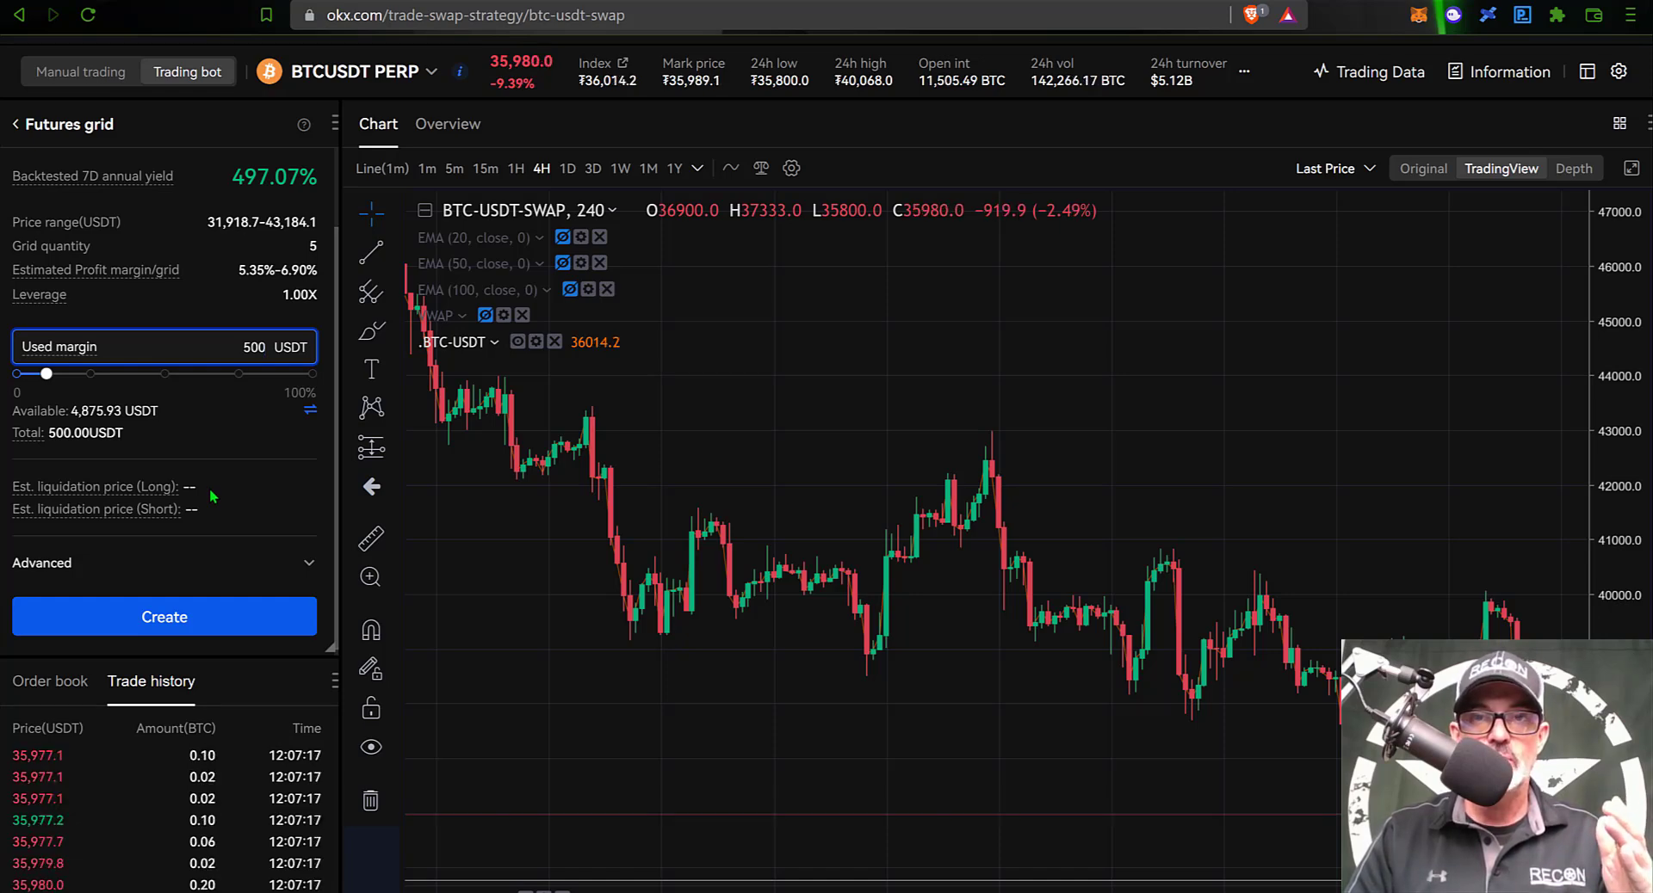
Step: Expand the Advanced take-profit and stop-loss options and drag the panel back up
{"action": "left_click", "coordinate": [308, 563]}
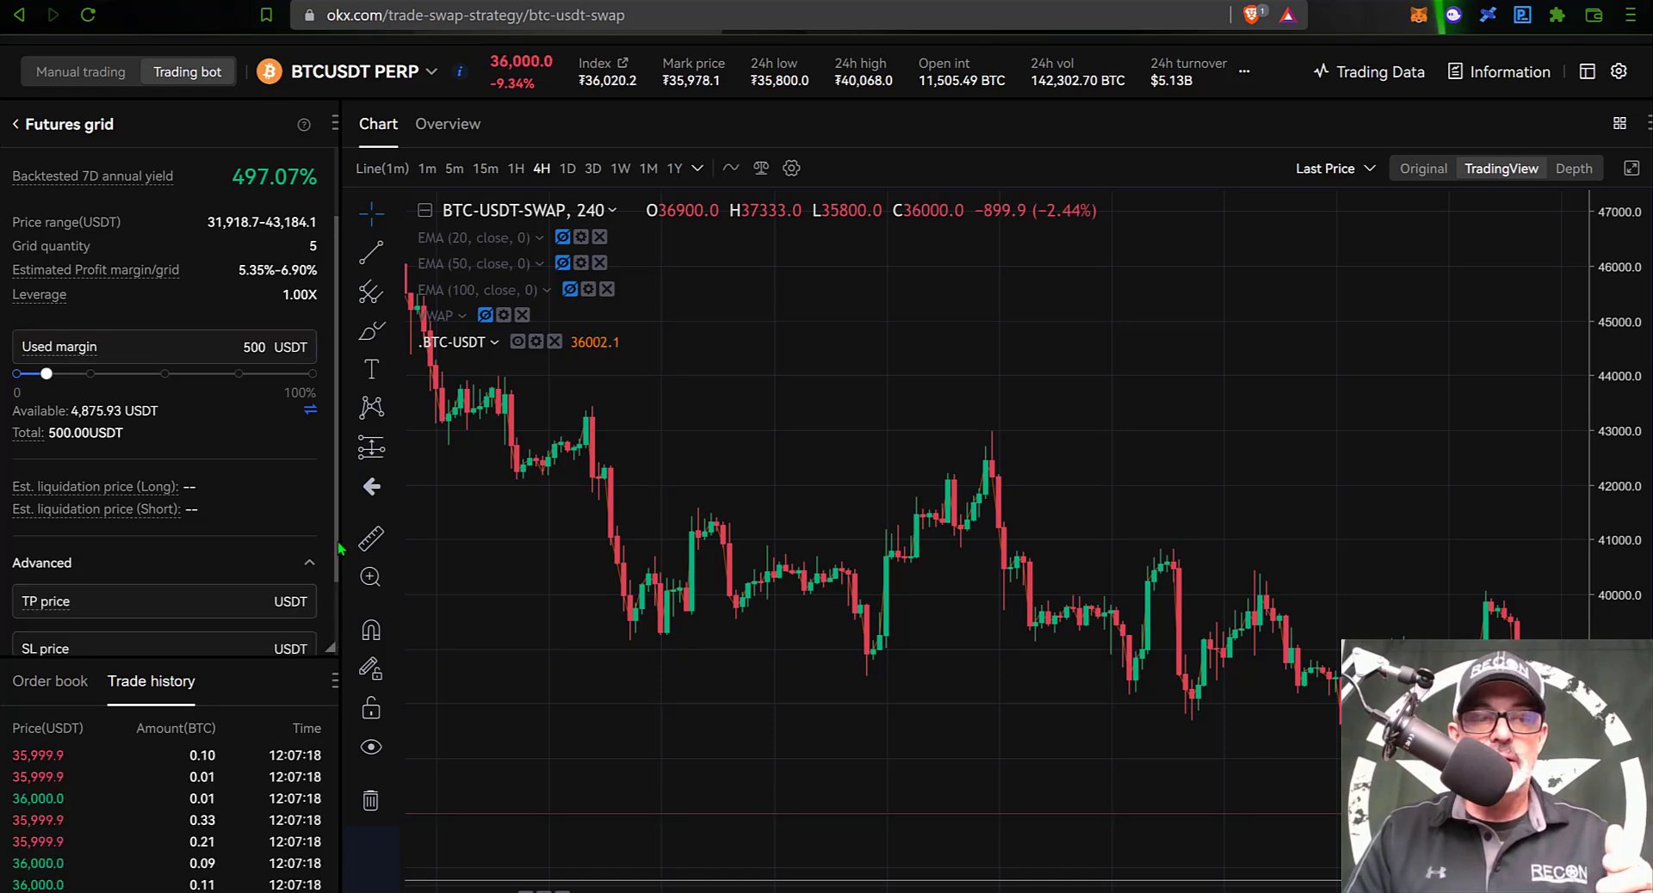
{"action": "left_click_drag", "start_coordinate": [338, 559], "coordinate": [345, 603]}
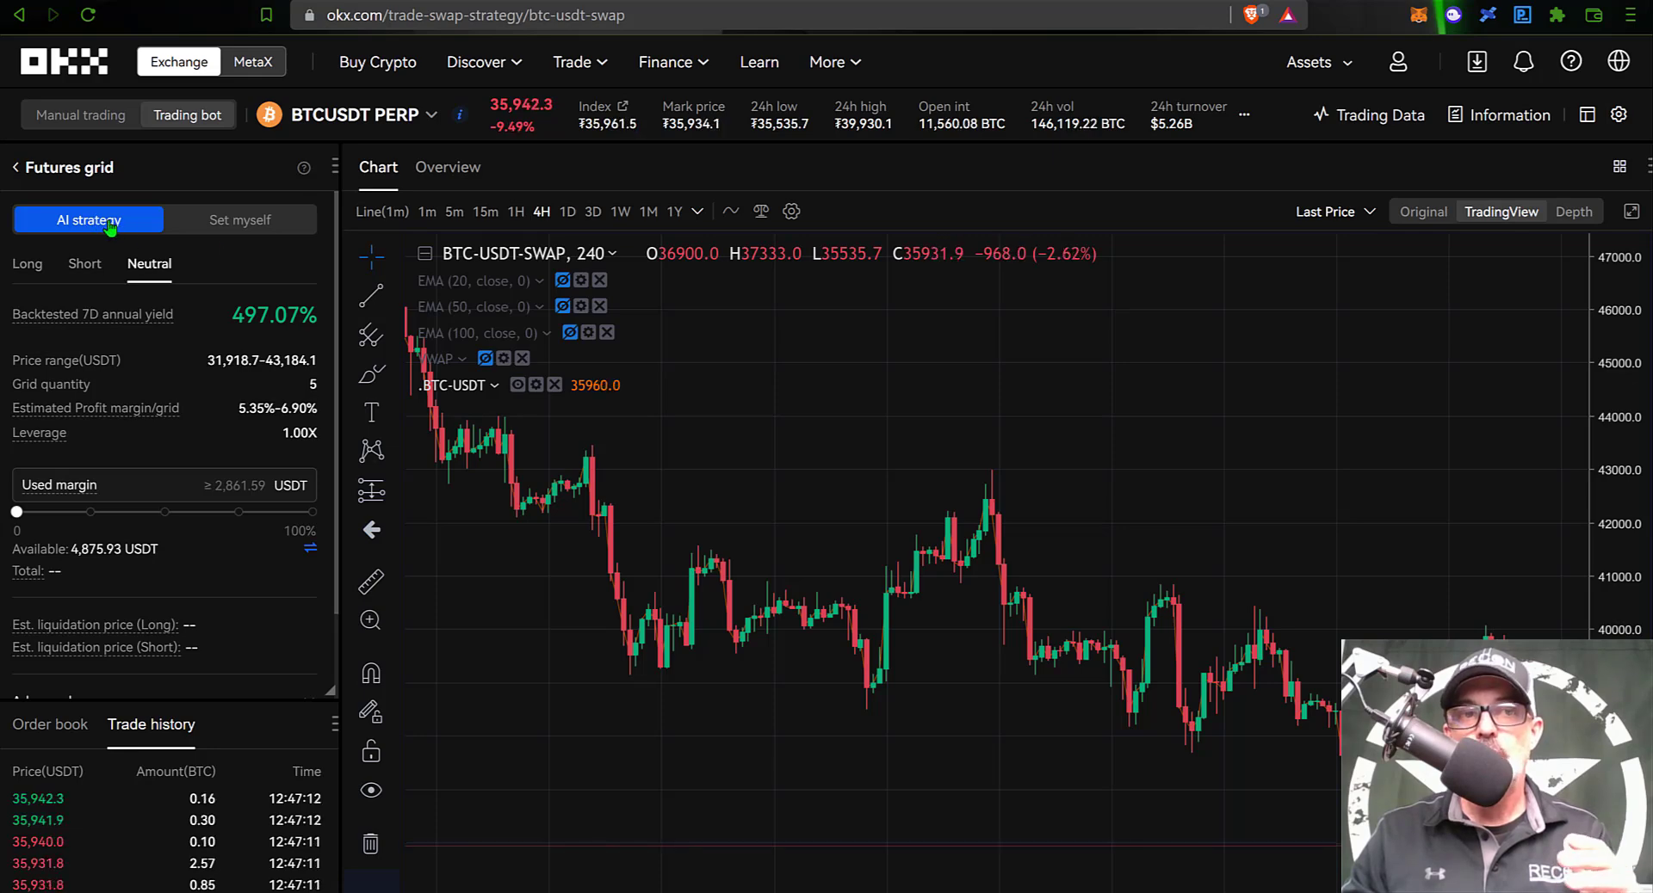
Step: Switch to Set myself, choose Neutral, and enter a 32,000–40,000 USDT price range
{"action": "left_click", "coordinate": [241, 224]}
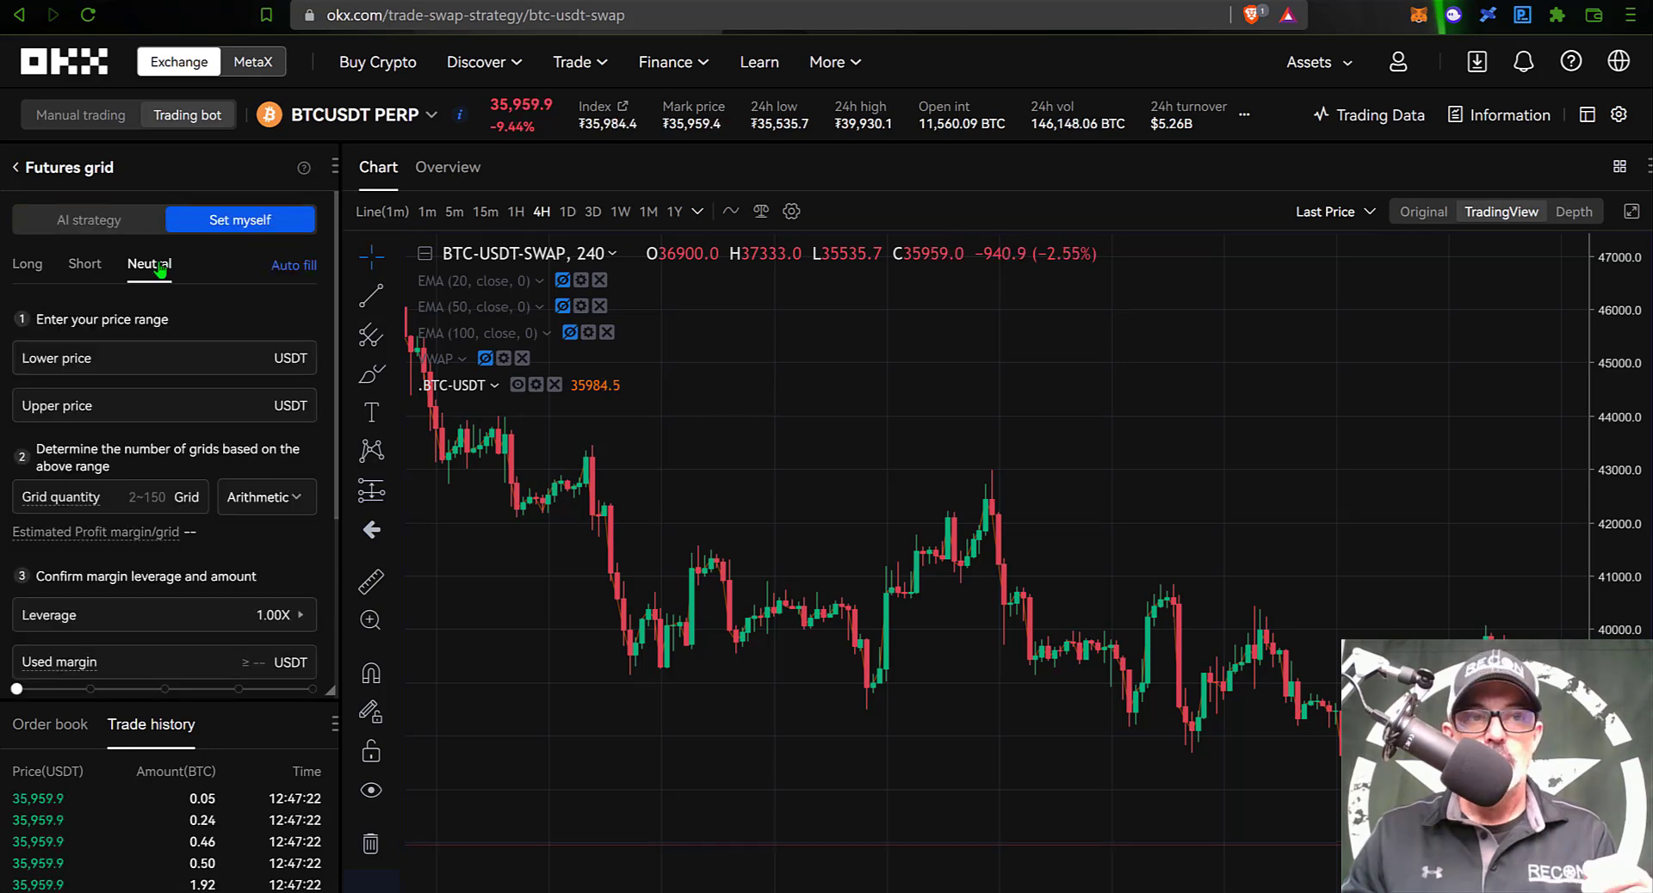
{"action": "left_click", "coordinate": [28, 267]}
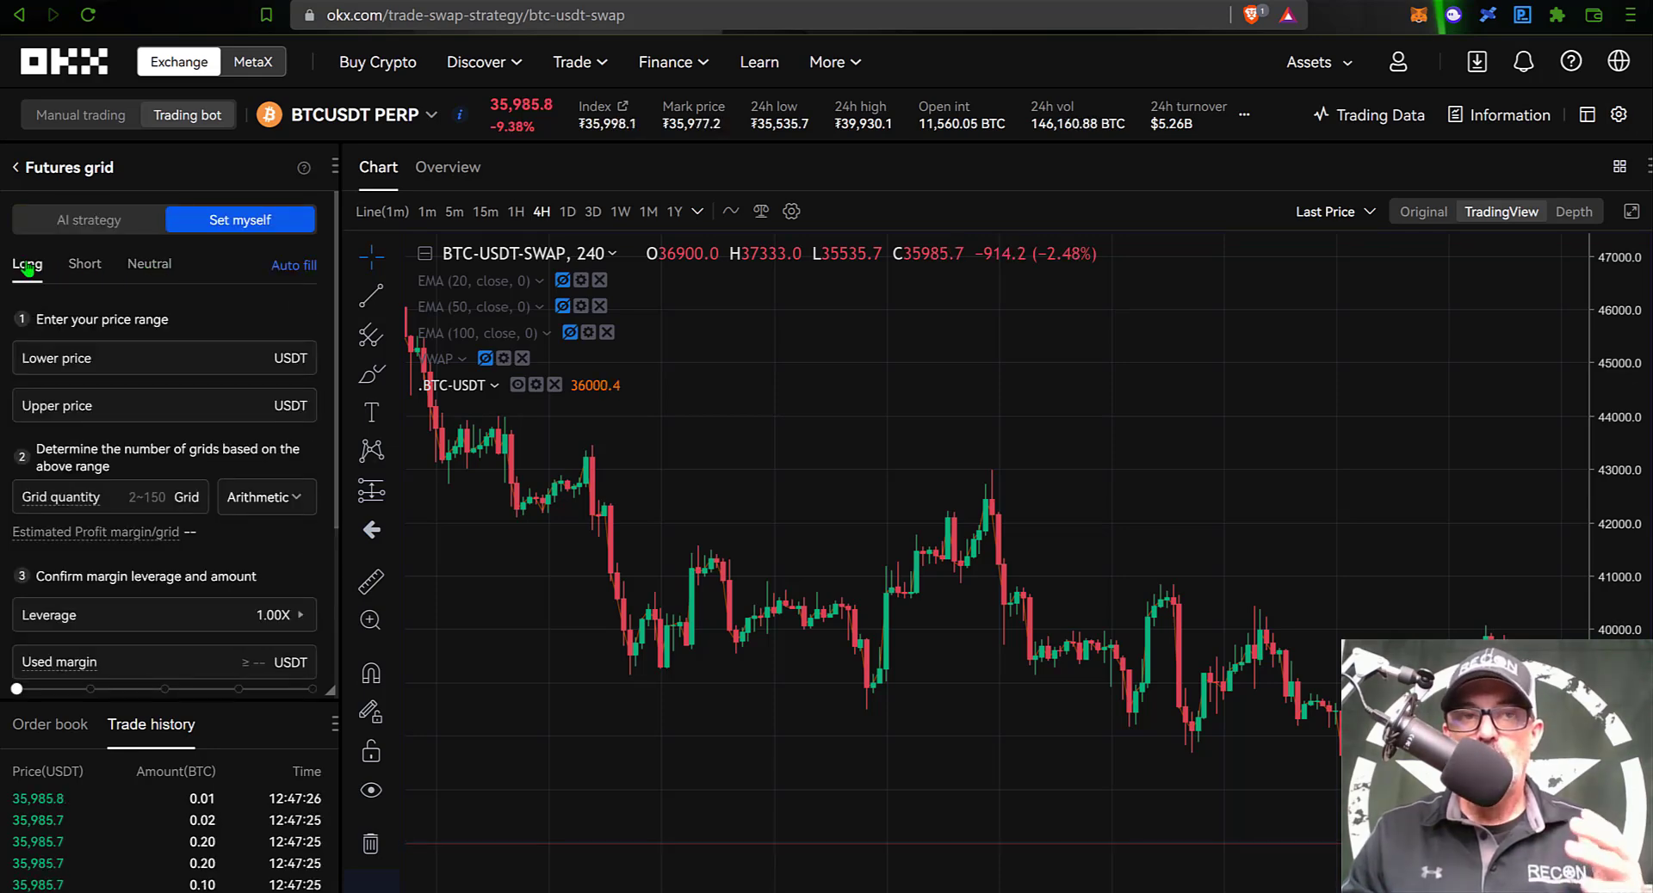
{"action": "left_click", "coordinate": [157, 272]}
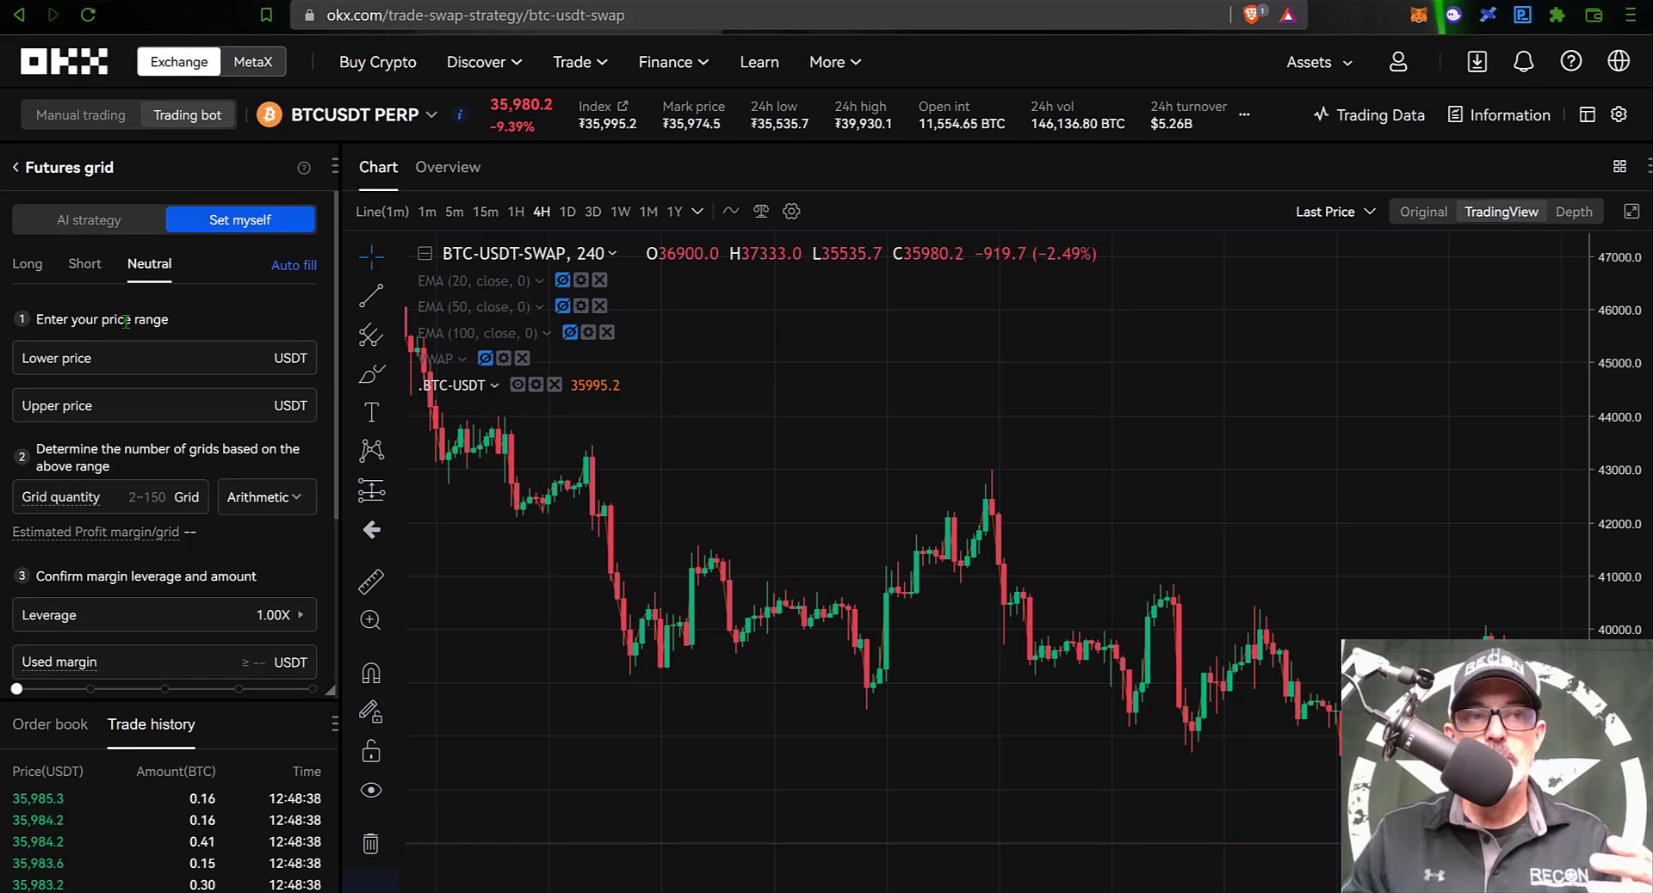
{"action": "left_click", "coordinate": [95, 361]}
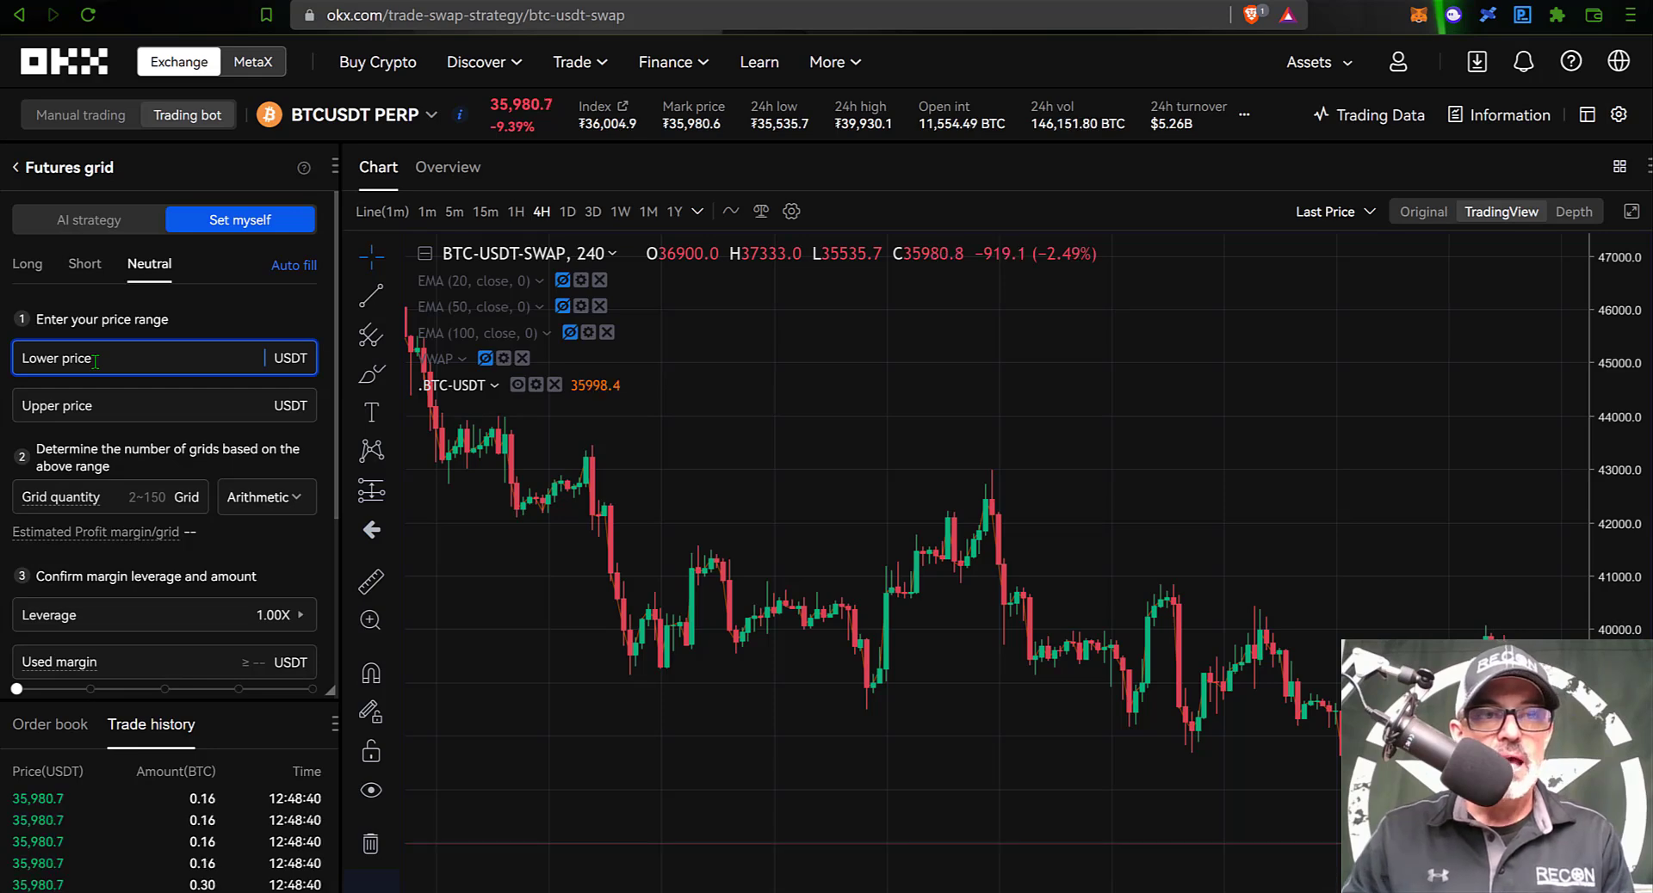
{"action": "type", "text": "320000"}
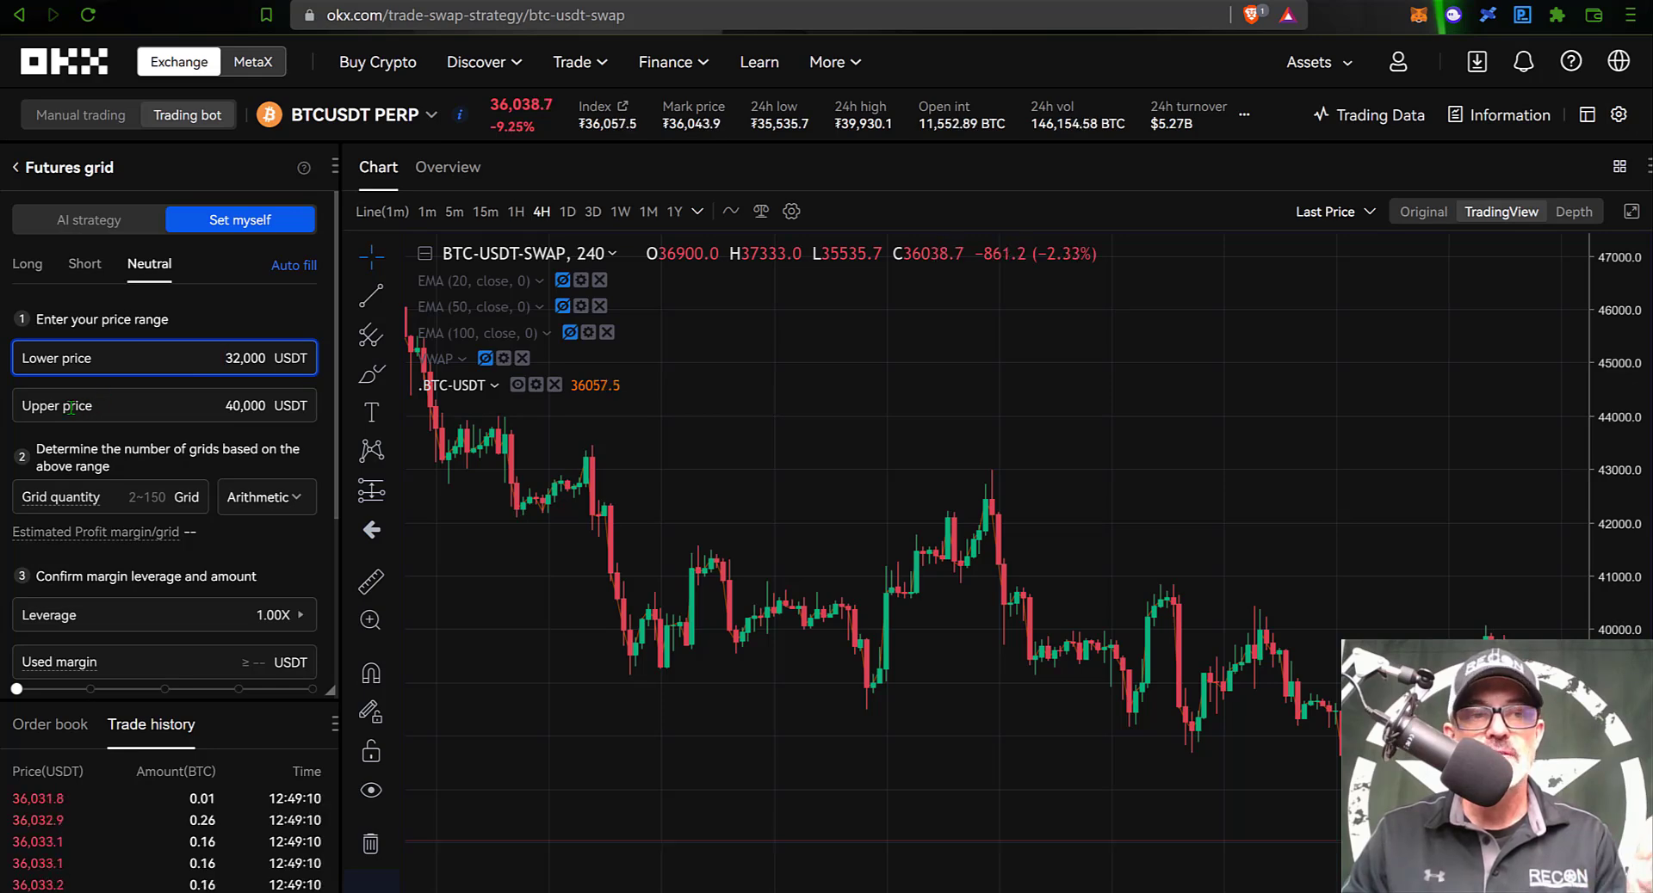
{"action": "left_click", "coordinate": [26, 405]}
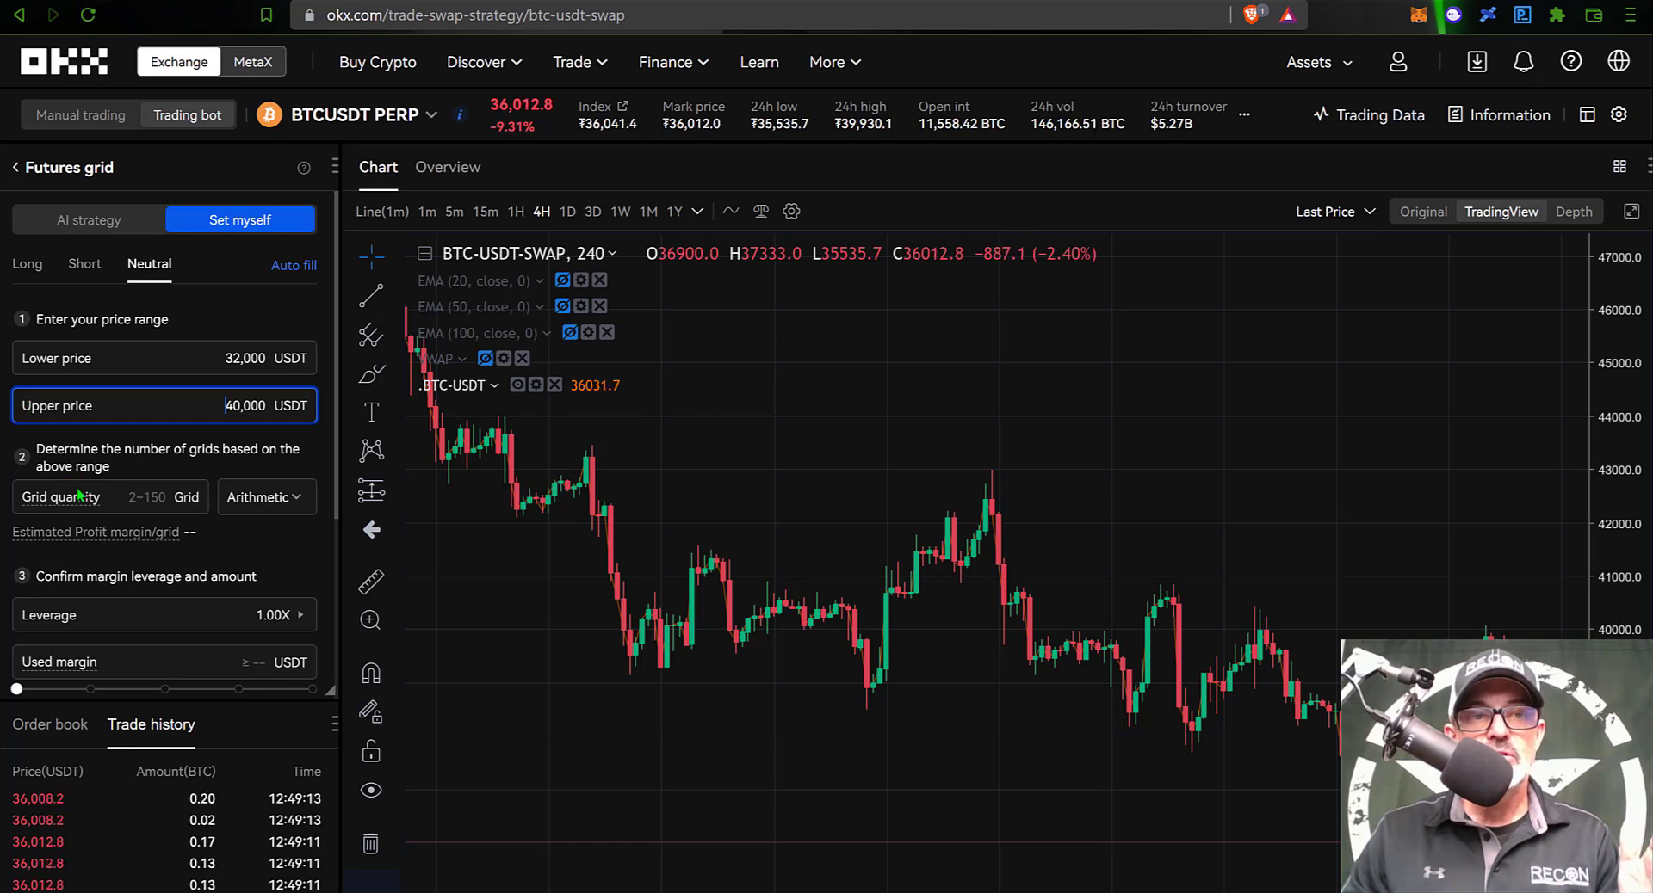
{"action": "mouse_move", "coordinate": [82, 504]}
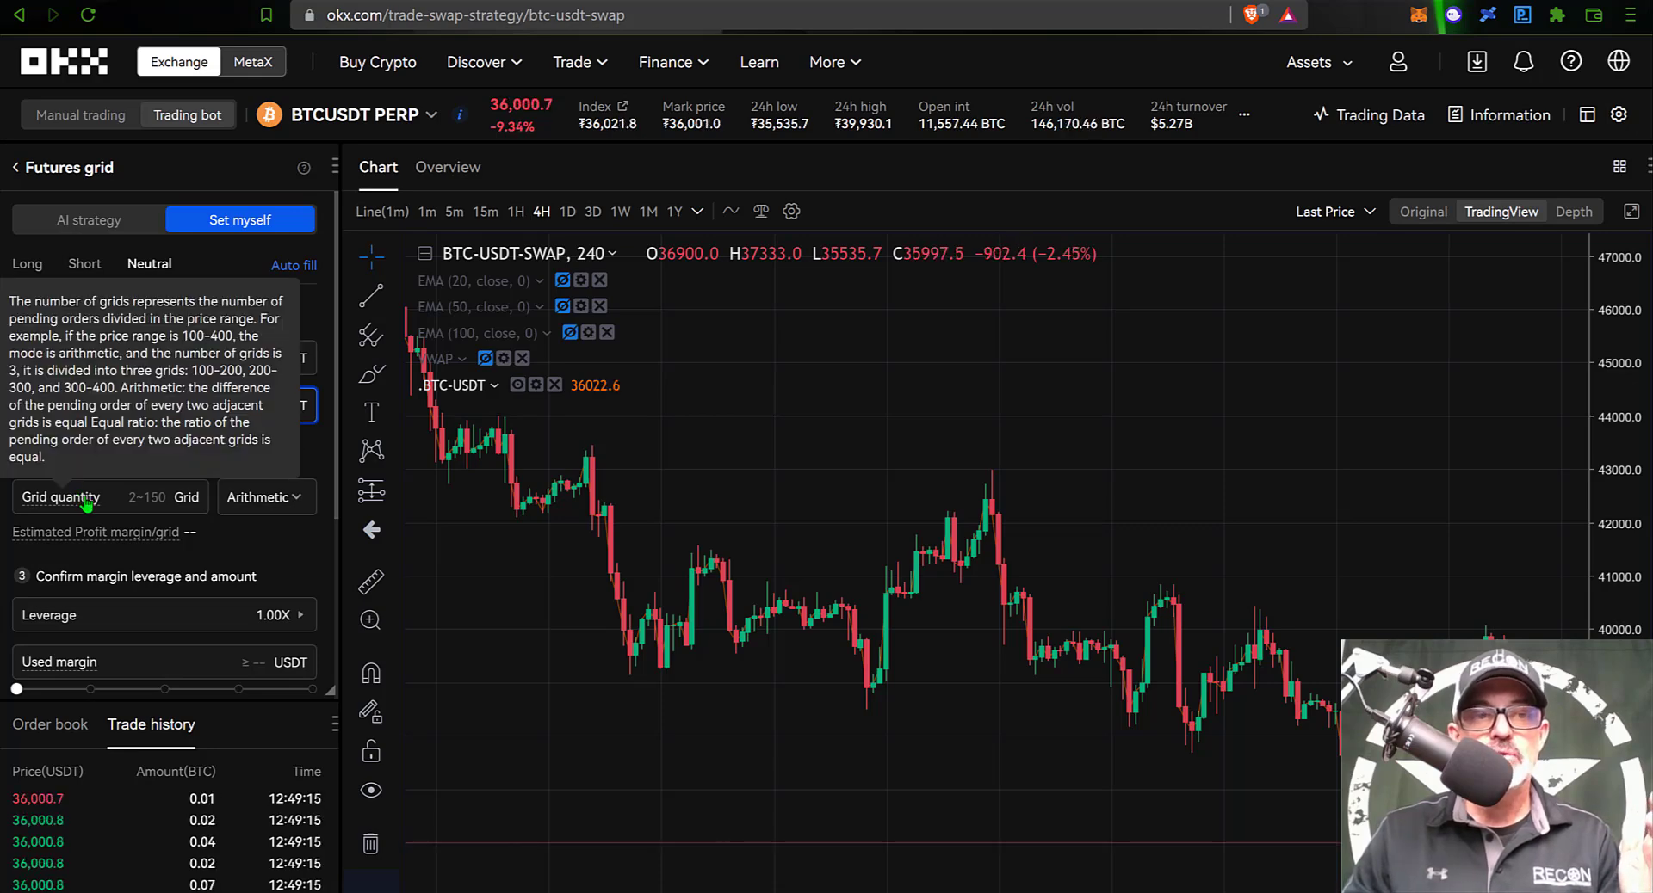
Step: Set grid quantity to 10 with Geometric spacing instead of Arithmetic
{"action": "left_click", "coordinate": [131, 497]}
{"action": "type", "text": "10"}
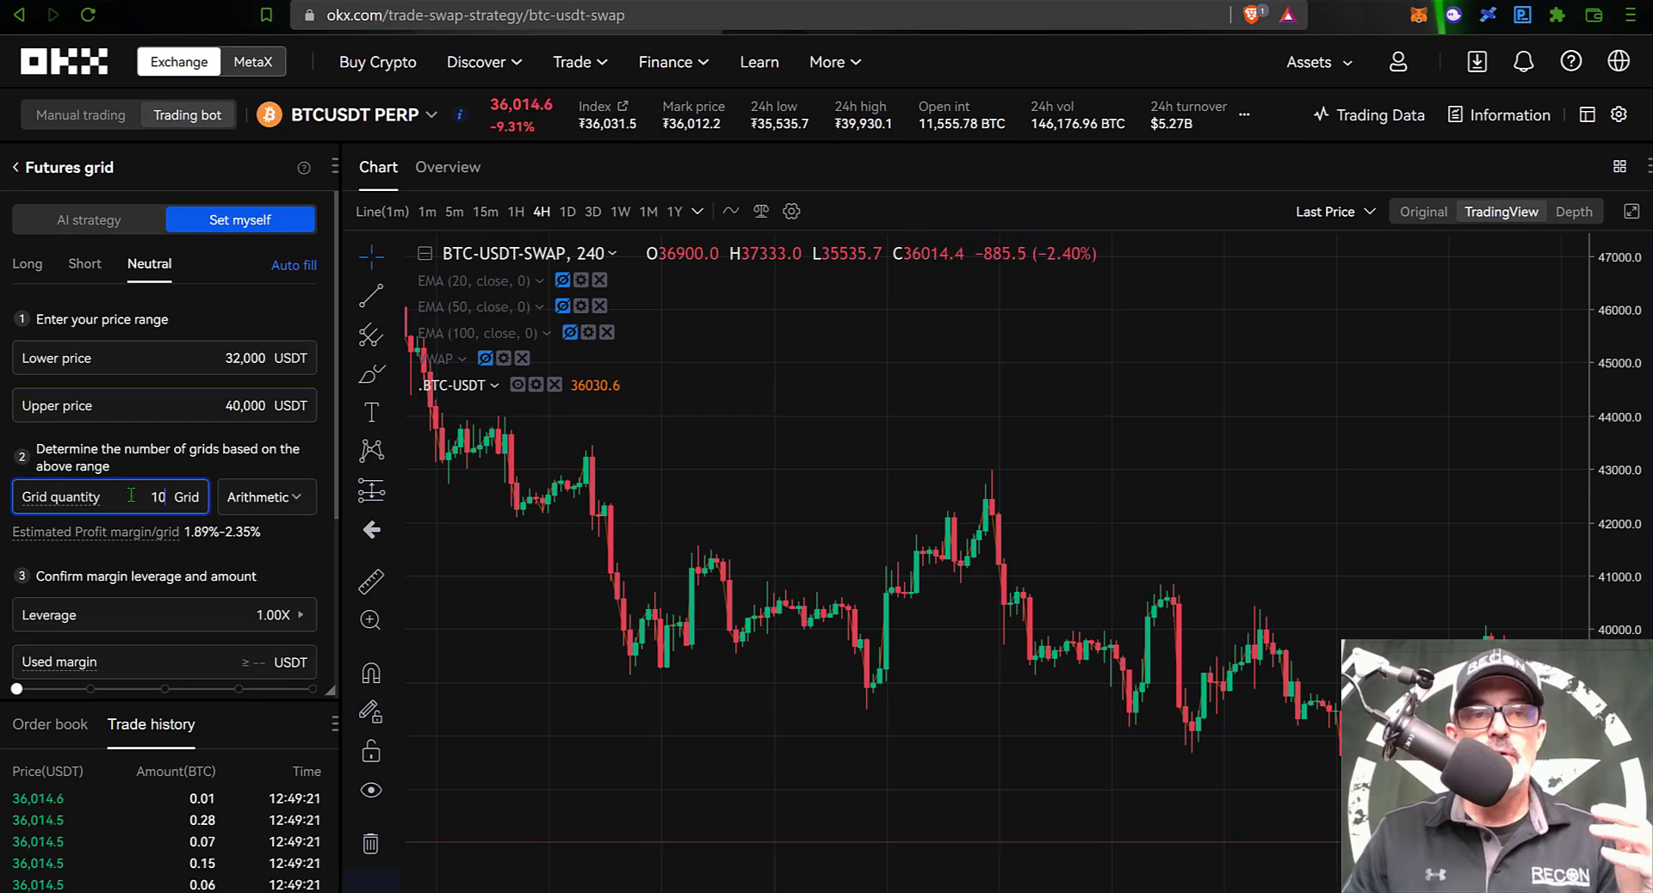
{"action": "left_click", "coordinate": [266, 508]}
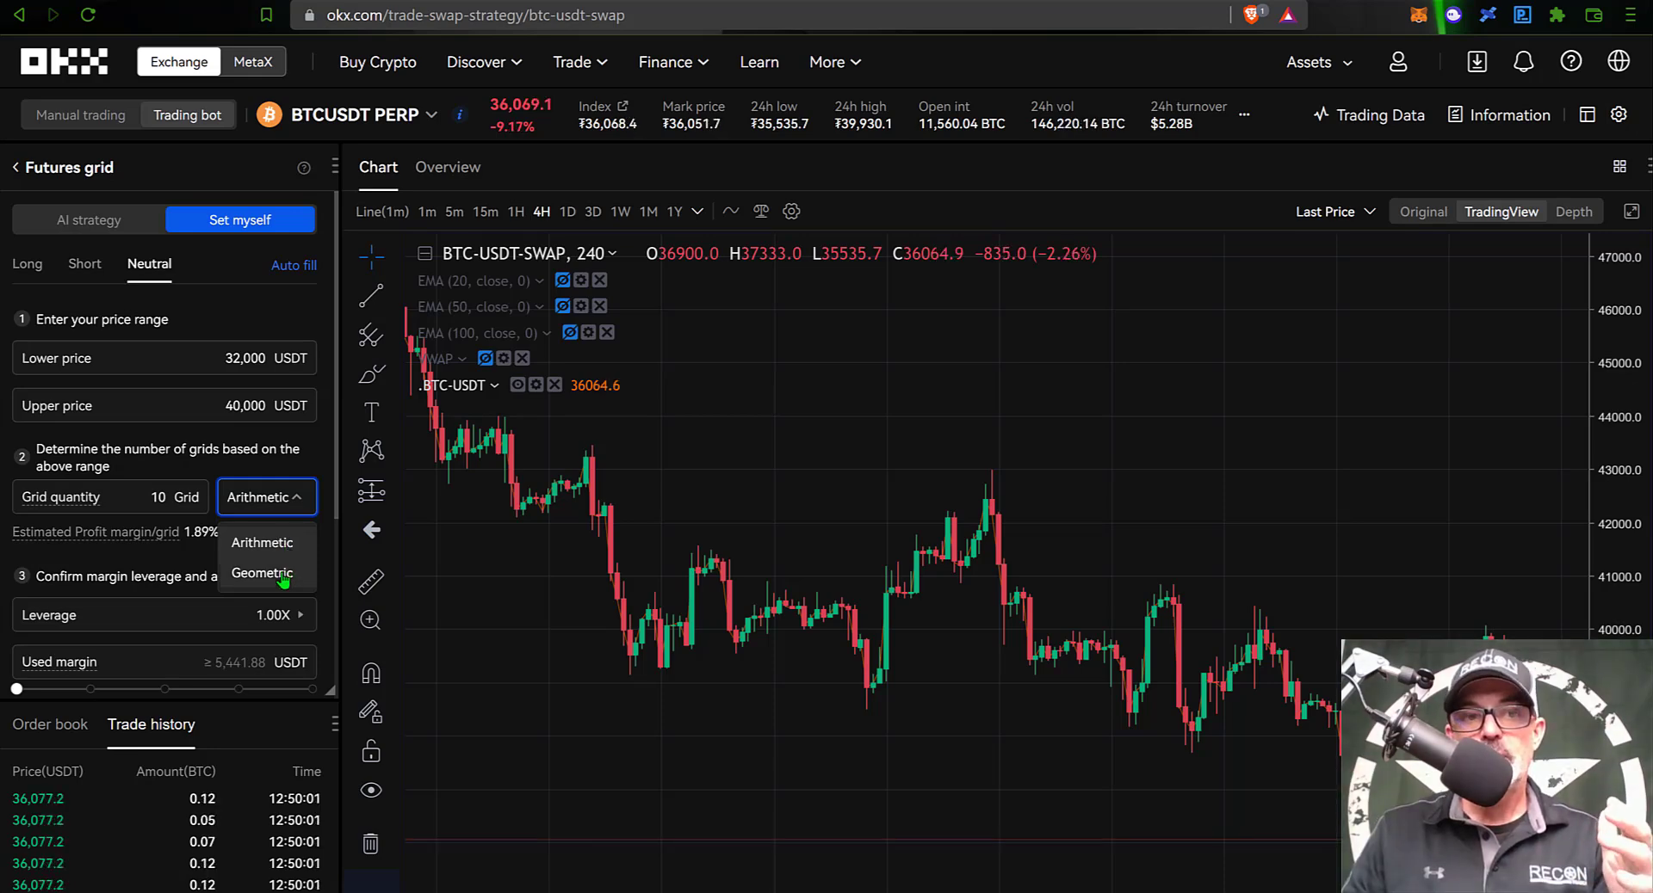
{"action": "left_click", "coordinate": [283, 579]}
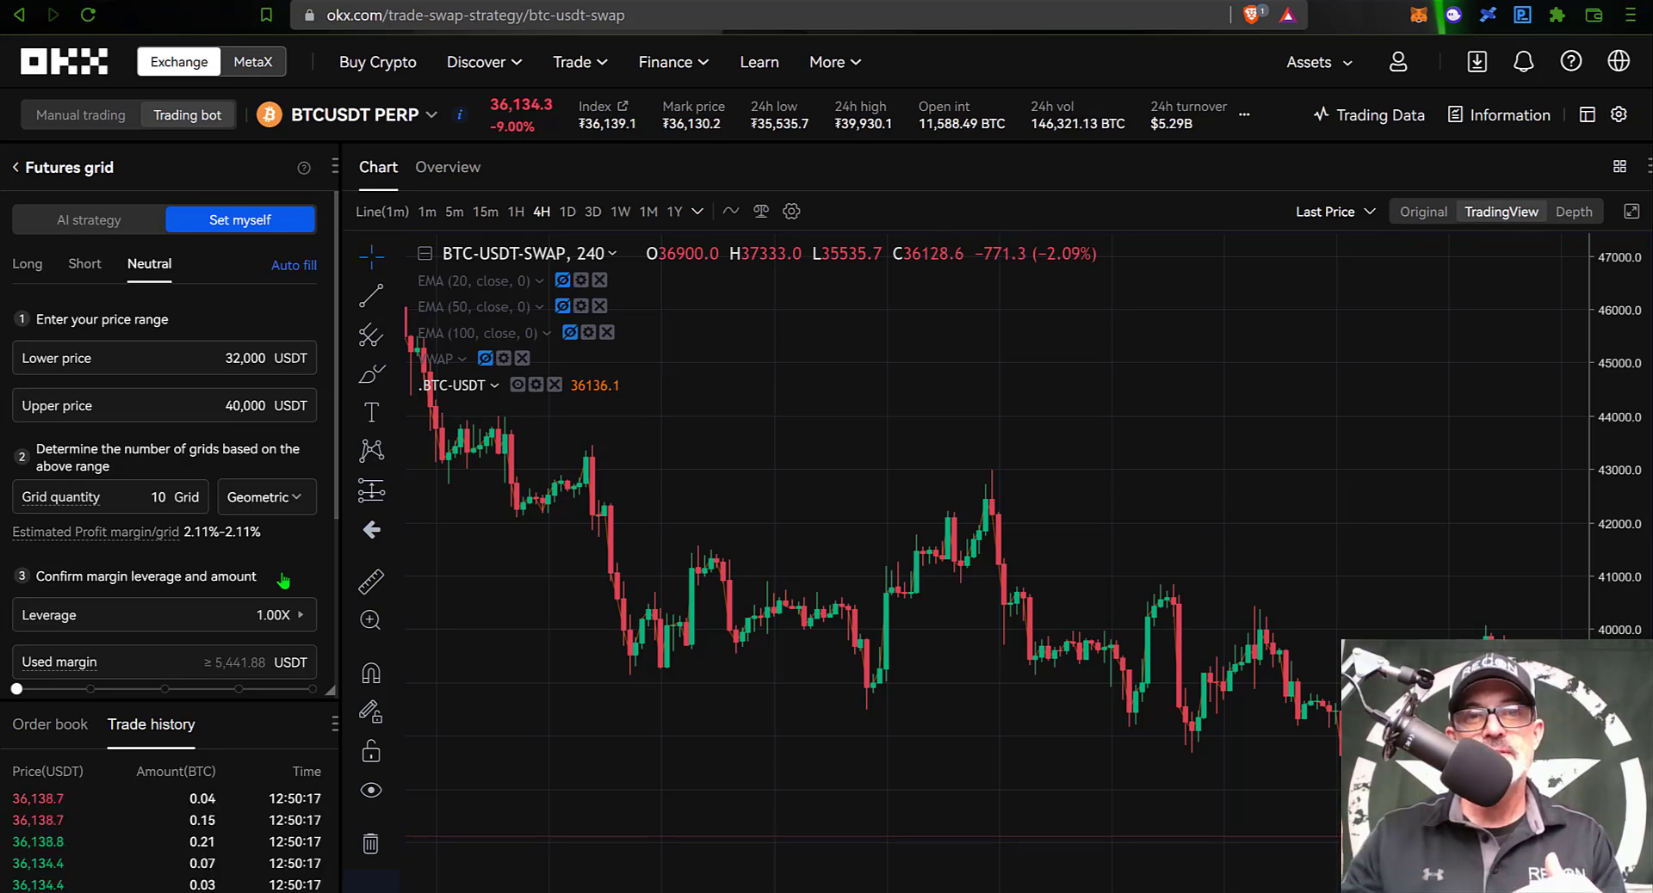
{"action": "mouse_move", "coordinate": [57, 538]}
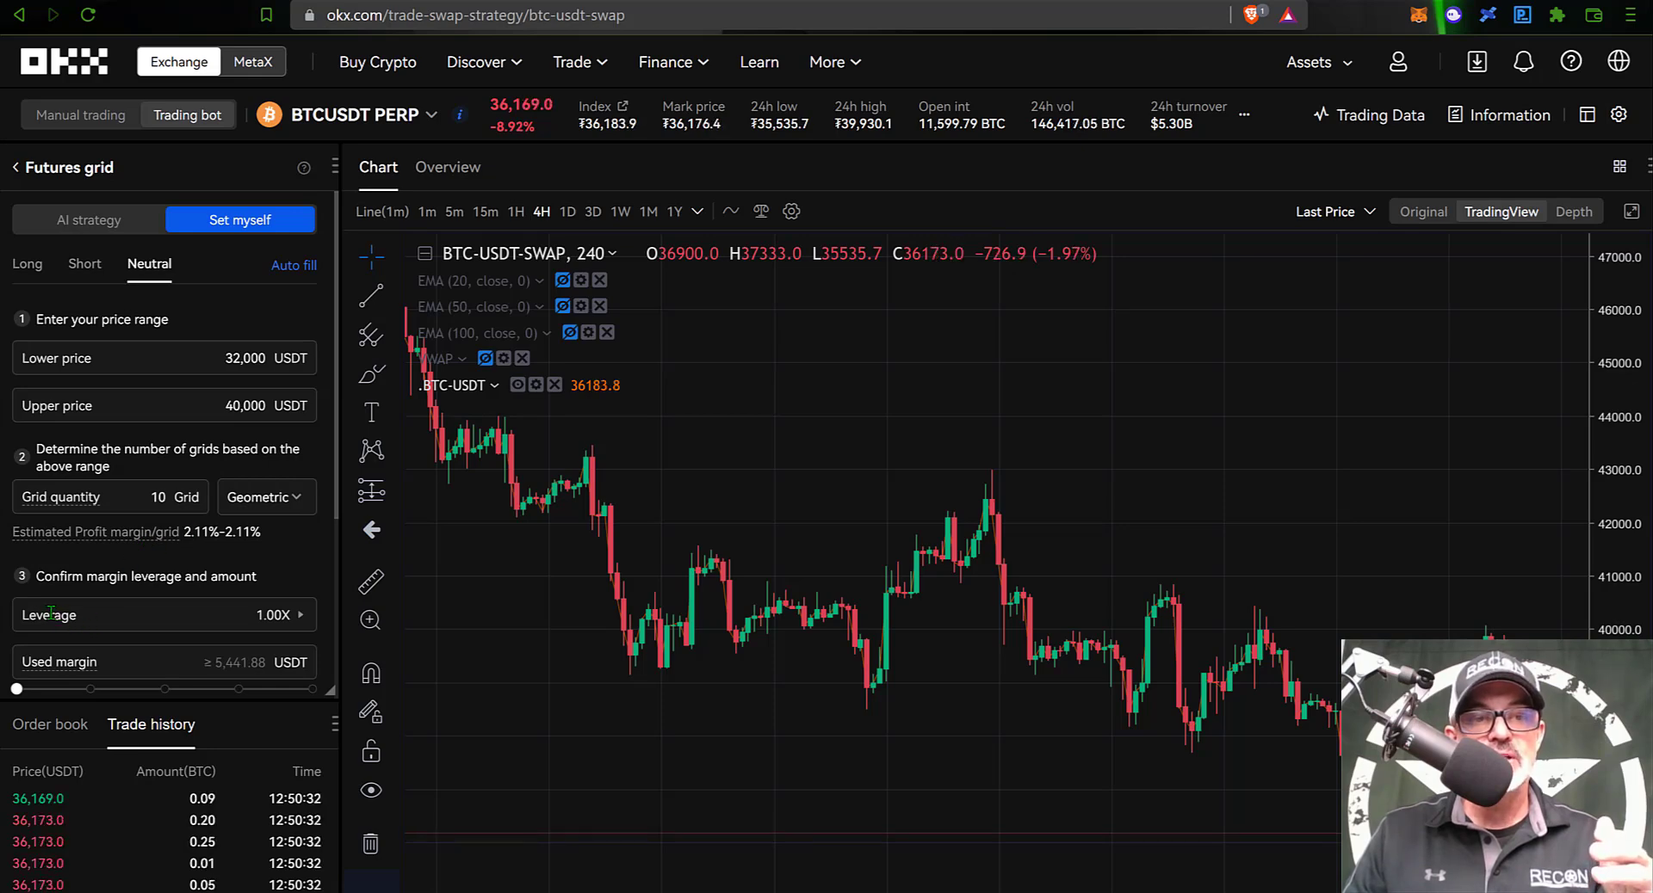
Step: Set leverage to 3X in the Adjust leverage dialog and confirm
{"action": "left_click", "coordinate": [200, 616]}
{"action": "left_click", "coordinate": [825, 487]}
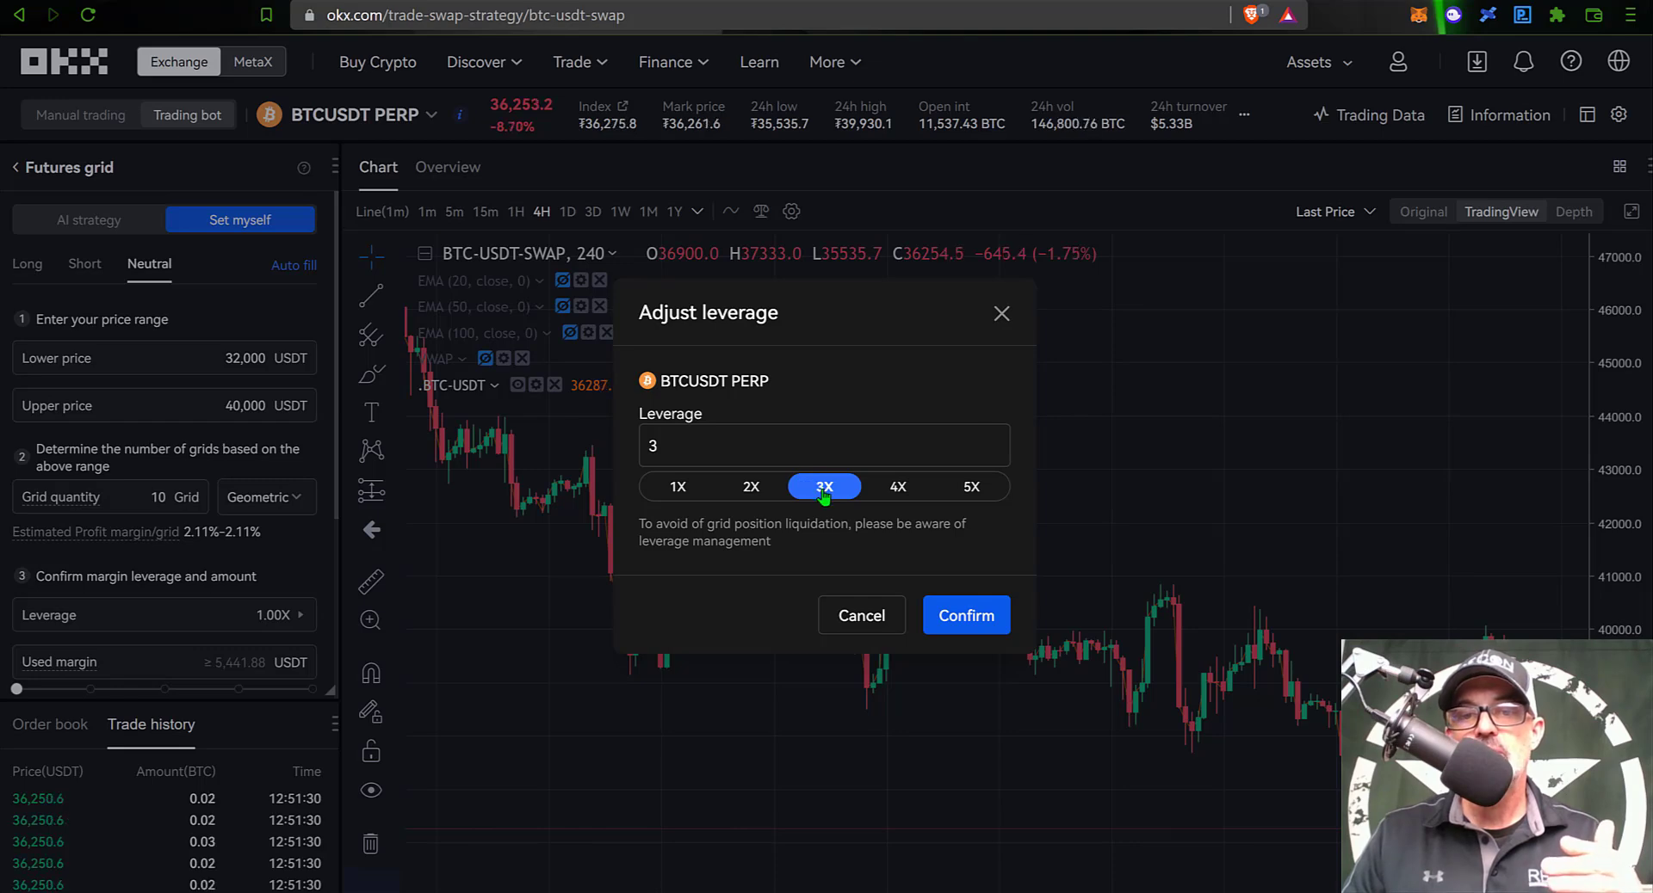
{"action": "left_click", "coordinate": [966, 615]}
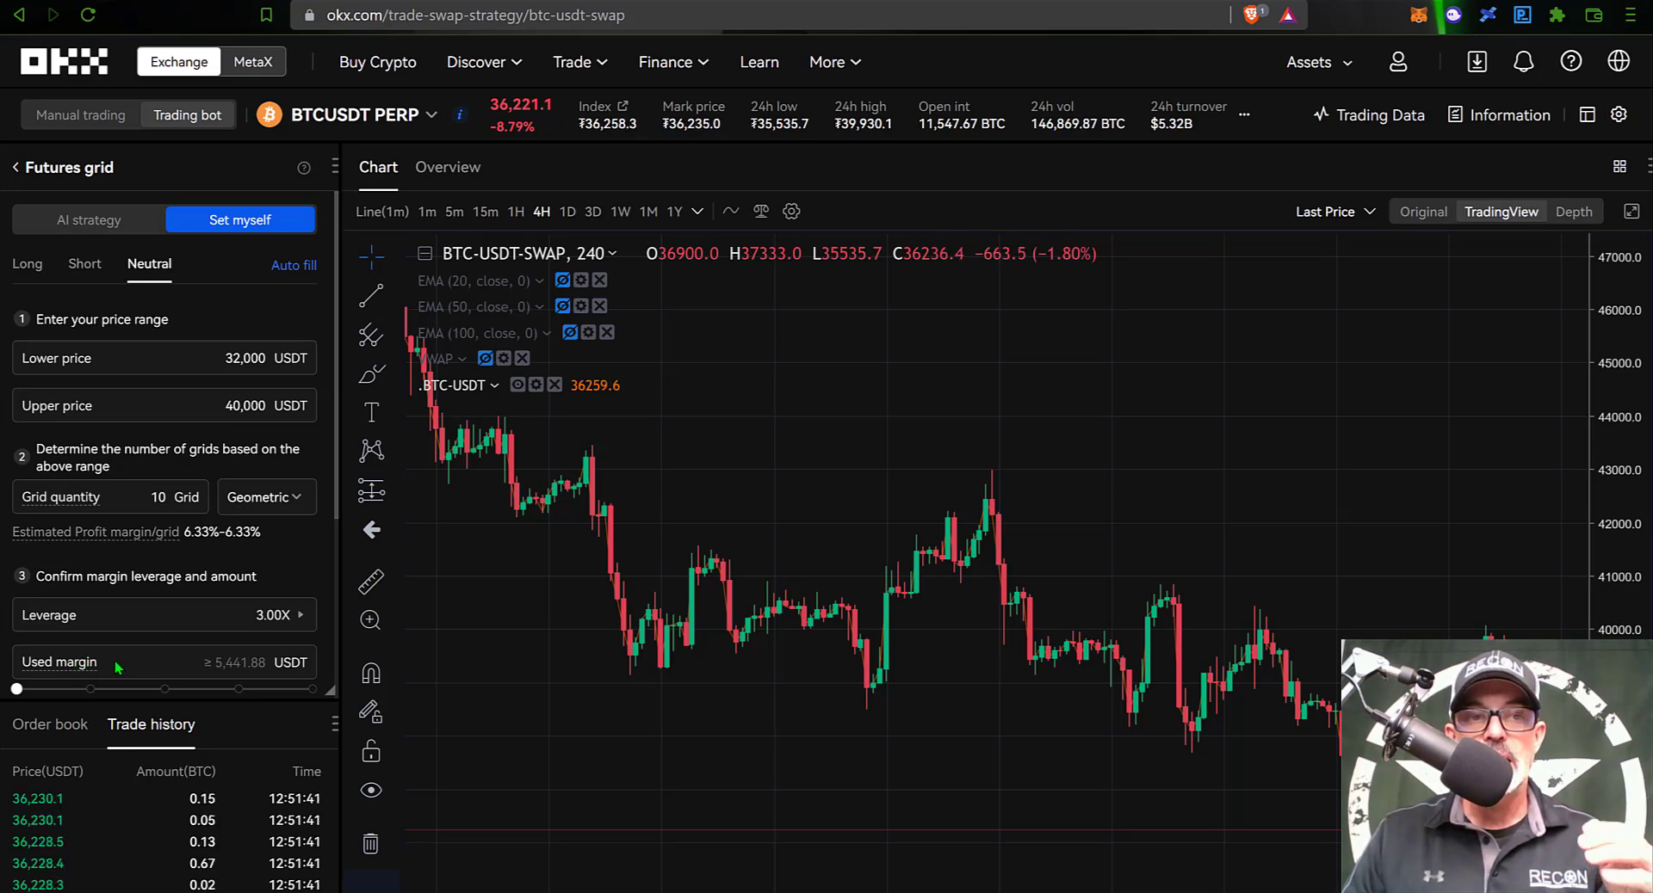
Step: Enter 500 USDT used margin for a 1,500.00 USDT total, then scroll to the totals
{"action": "left_click", "coordinate": [234, 658]}
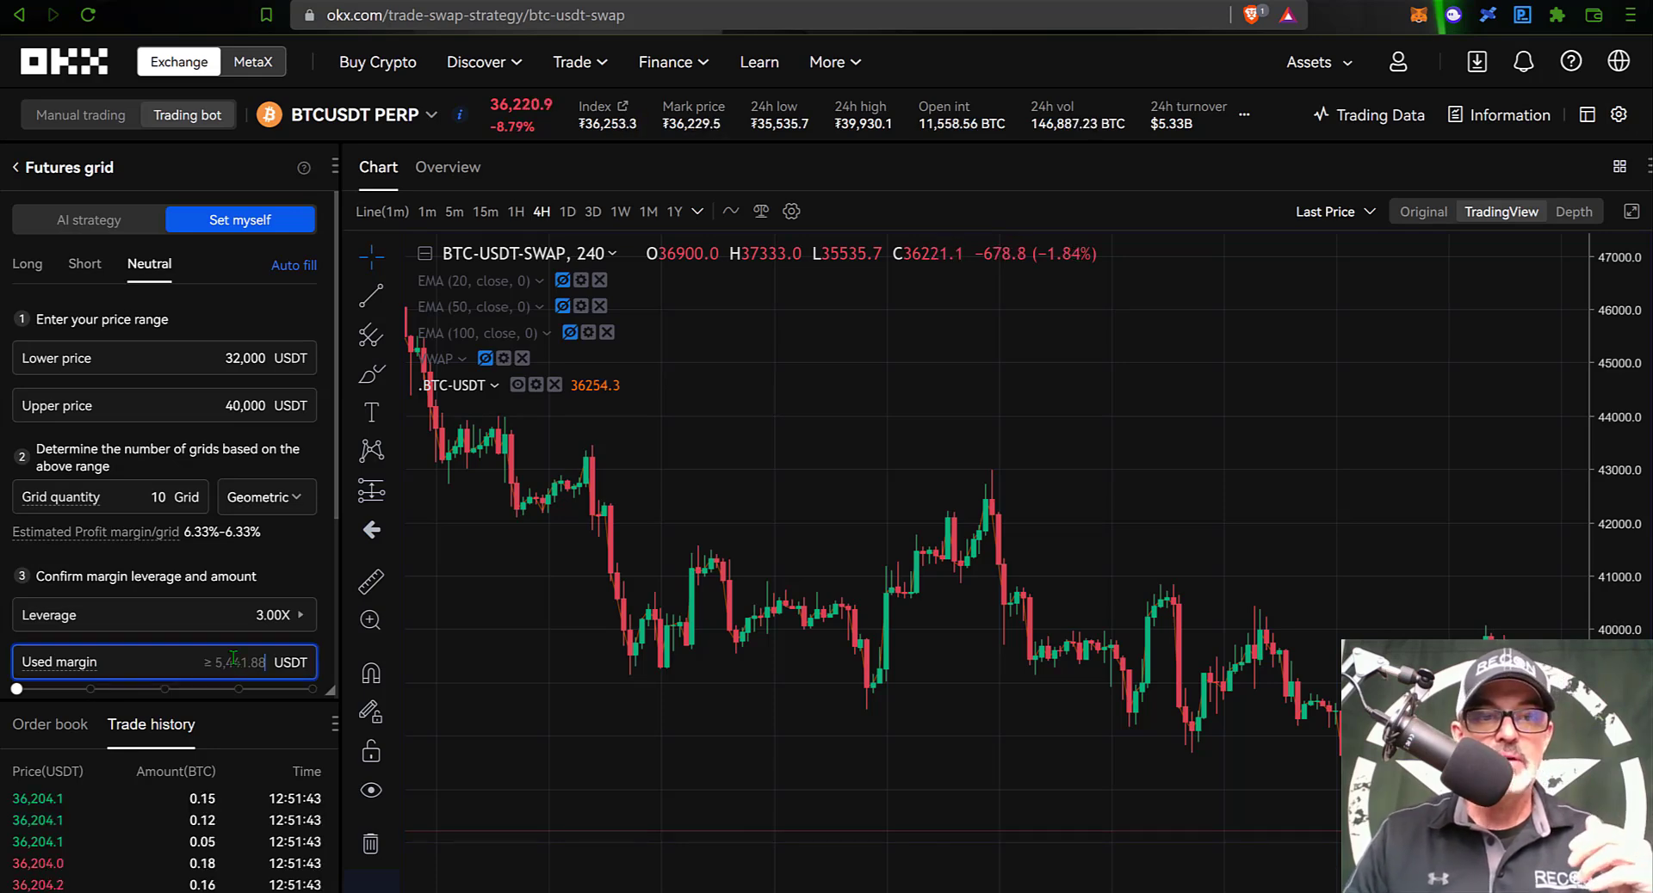
{"action": "type", "text": "500"}
{"action": "scroll", "coordinate": [233, 659], "scroll_direction": "down", "scroll_amount": 2}
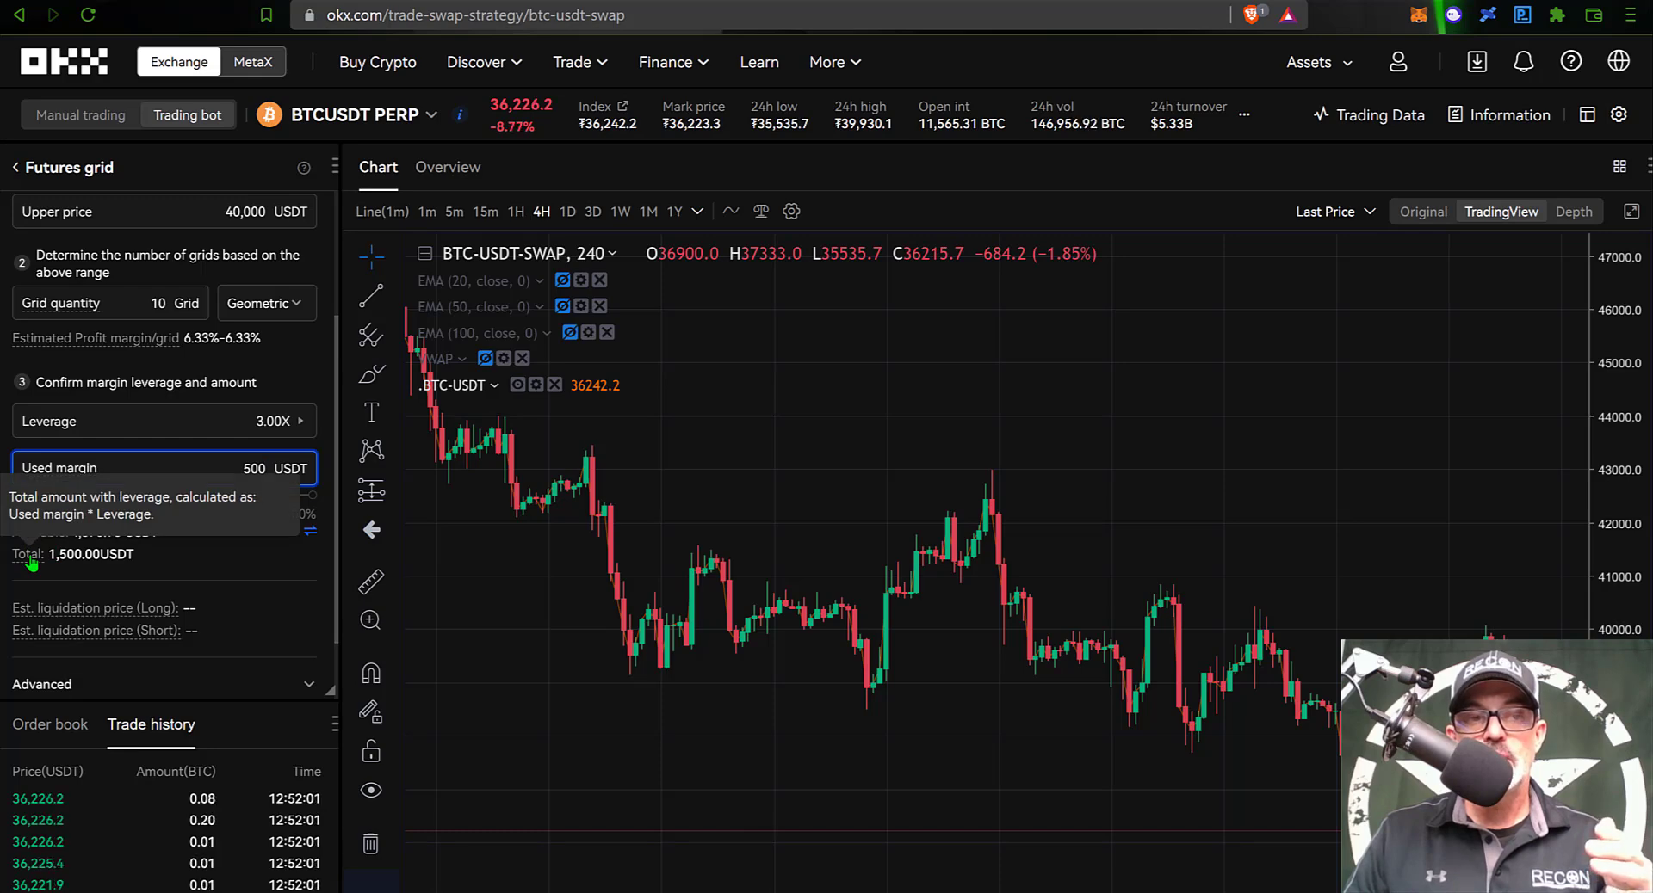
{"action": "scroll", "coordinate": [155, 525], "scroll_direction": "down", "scroll_amount": 1}
{"action": "mouse_move", "coordinate": [157, 521]}
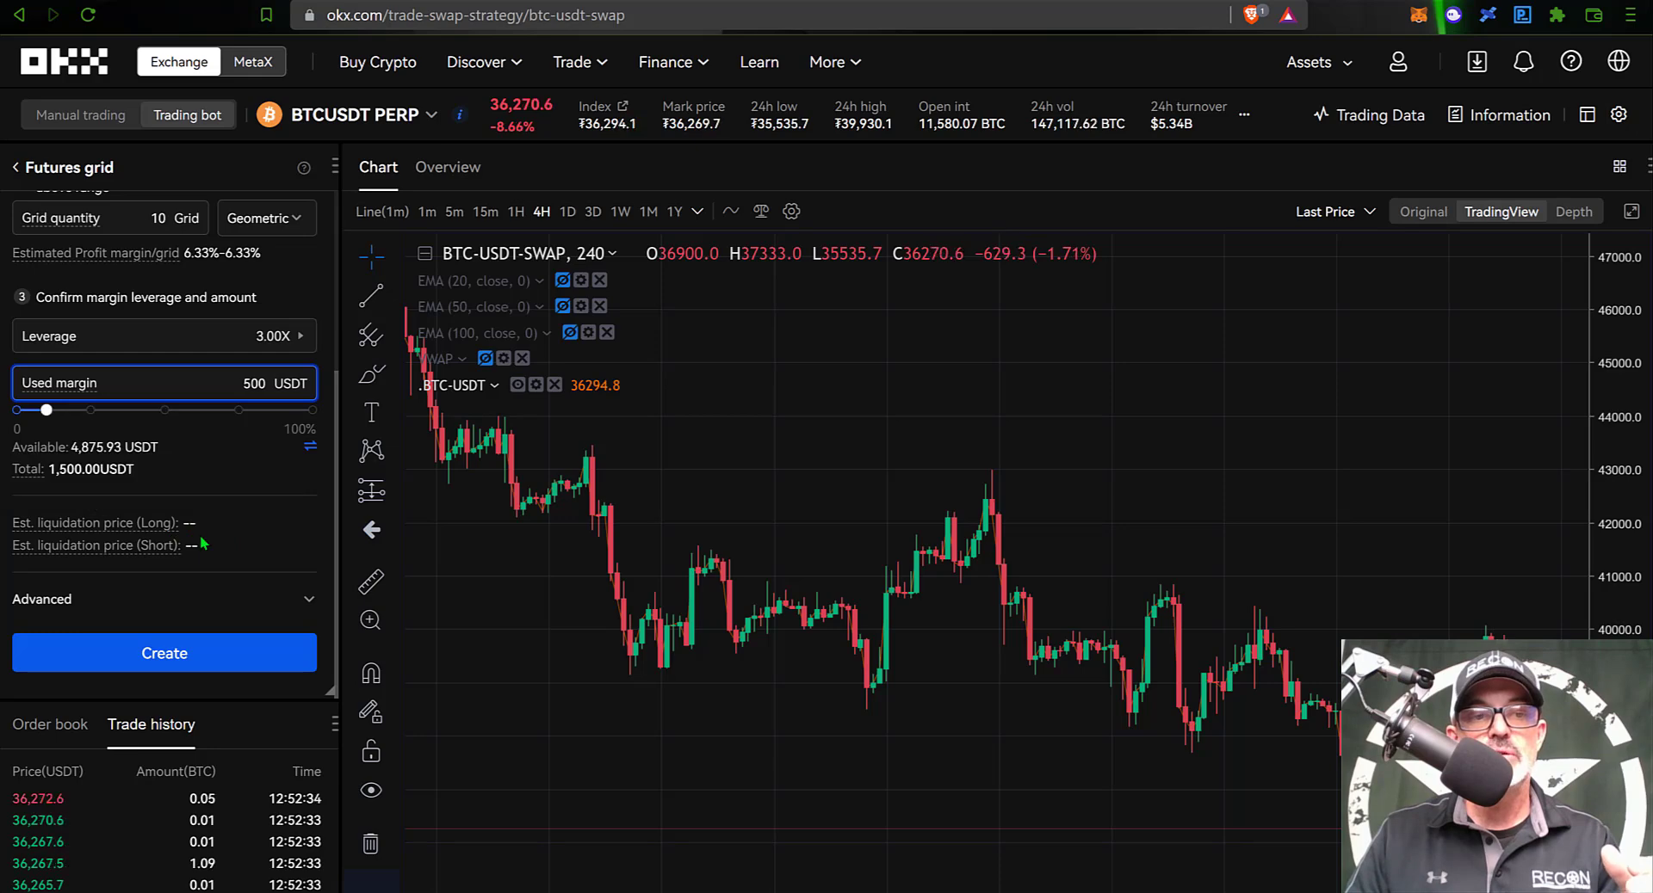
Step: Bring up the grid bot's order confirmation, then cancel it to return to the settings form
{"action": "left_click", "coordinate": [176, 654]}
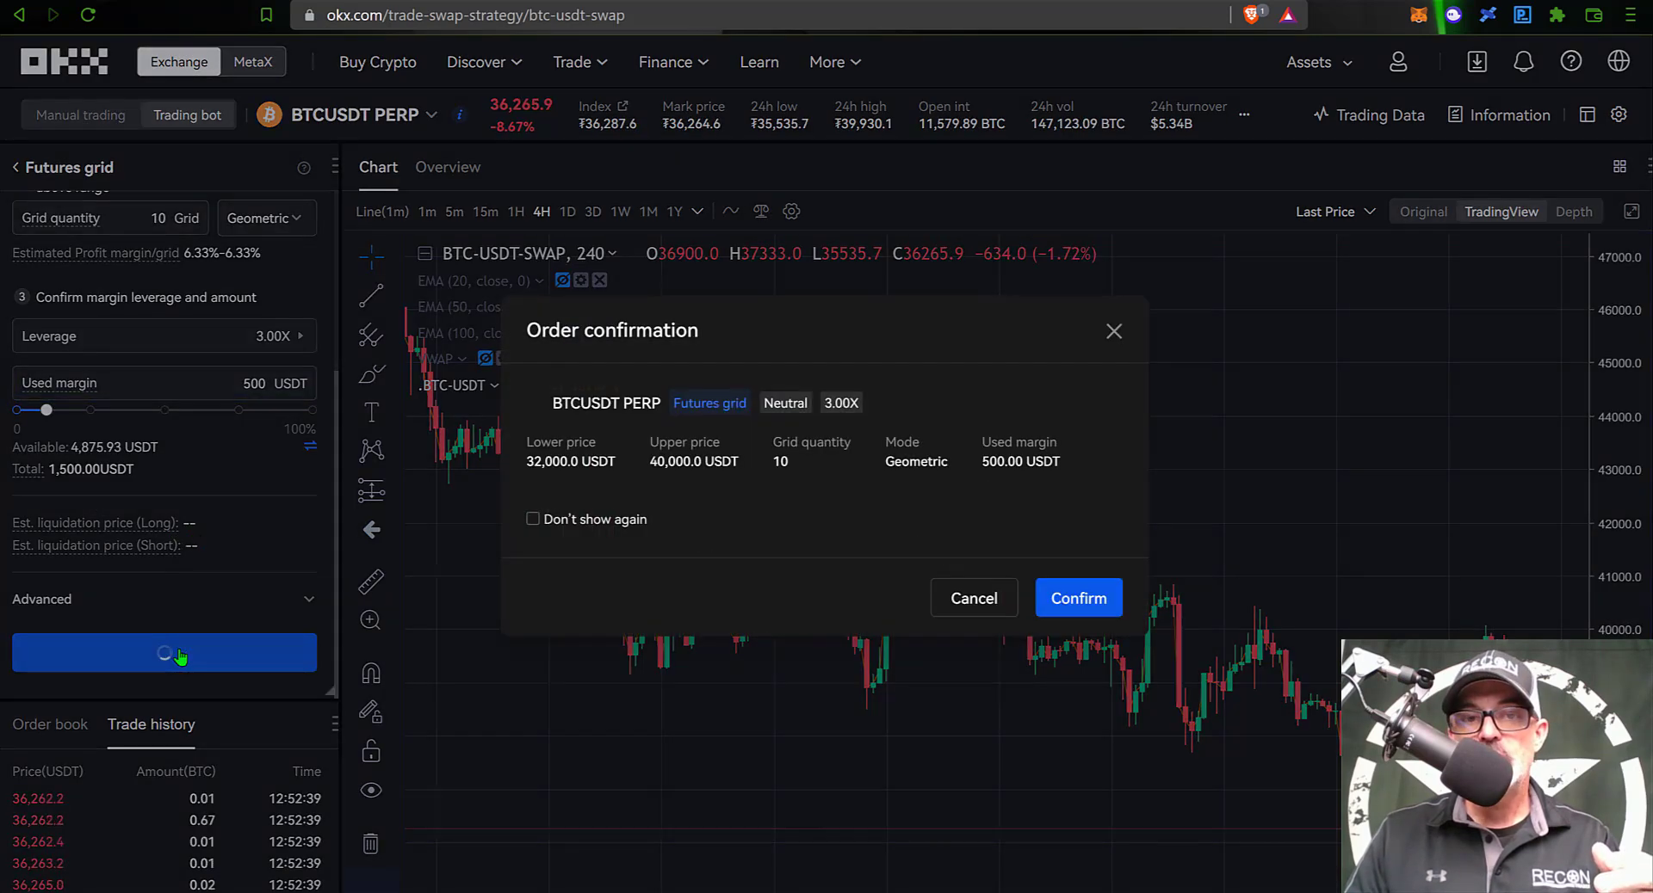
{"action": "left_click", "coordinate": [1079, 598]}
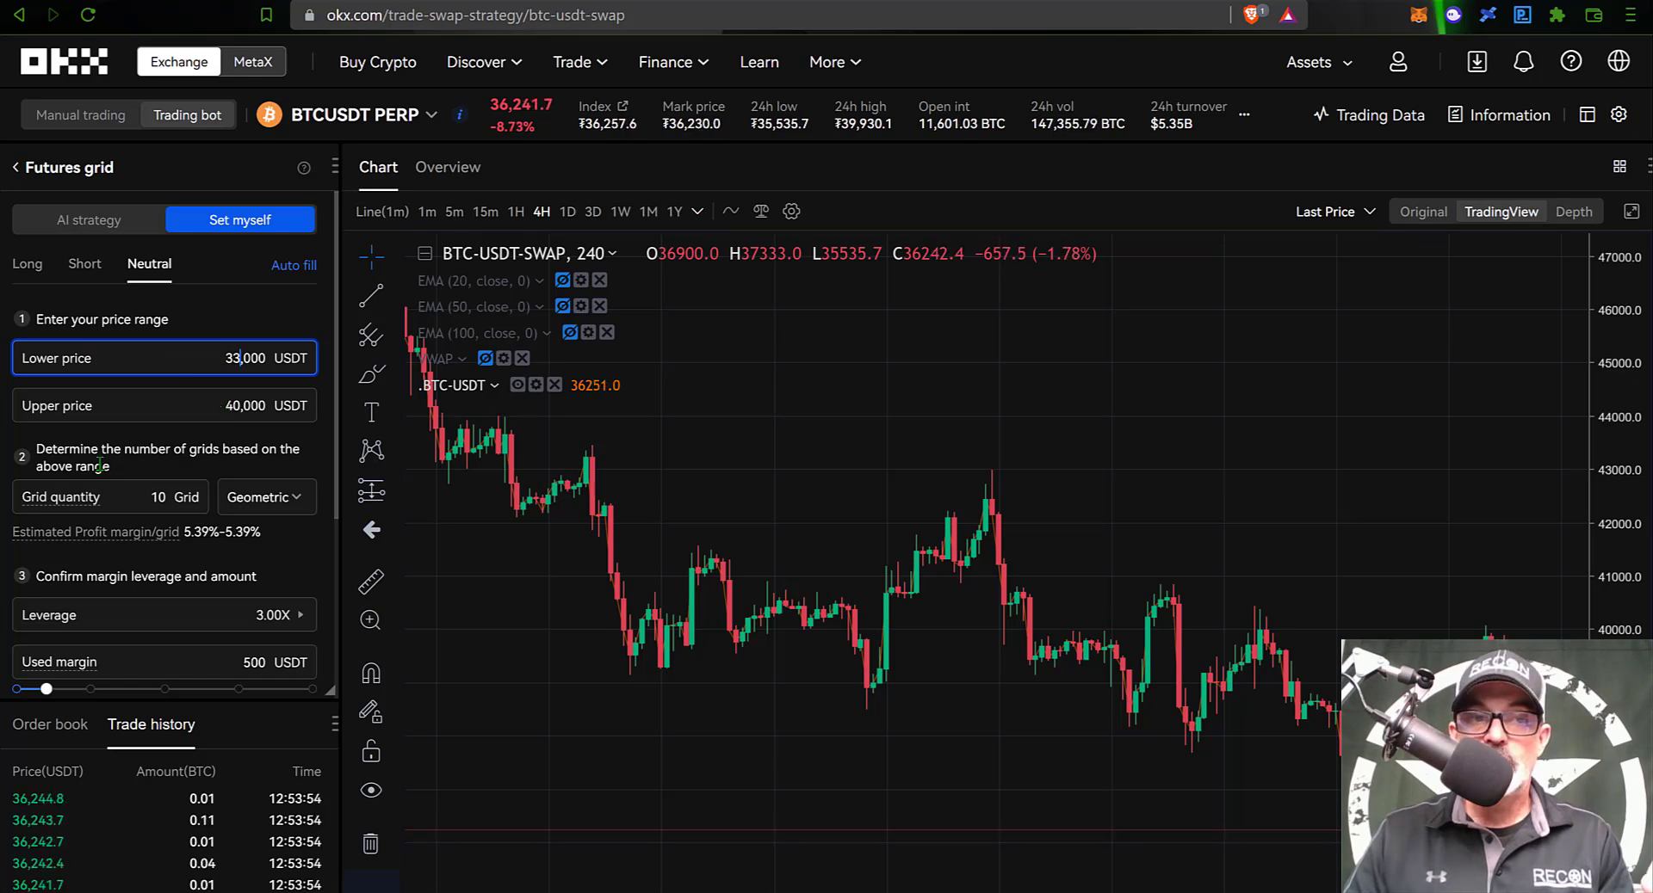
Step: Change the grid quantity to 5 and scroll the Futures grid panel down to Create
{"action": "double_click", "coordinate": [173, 495]}
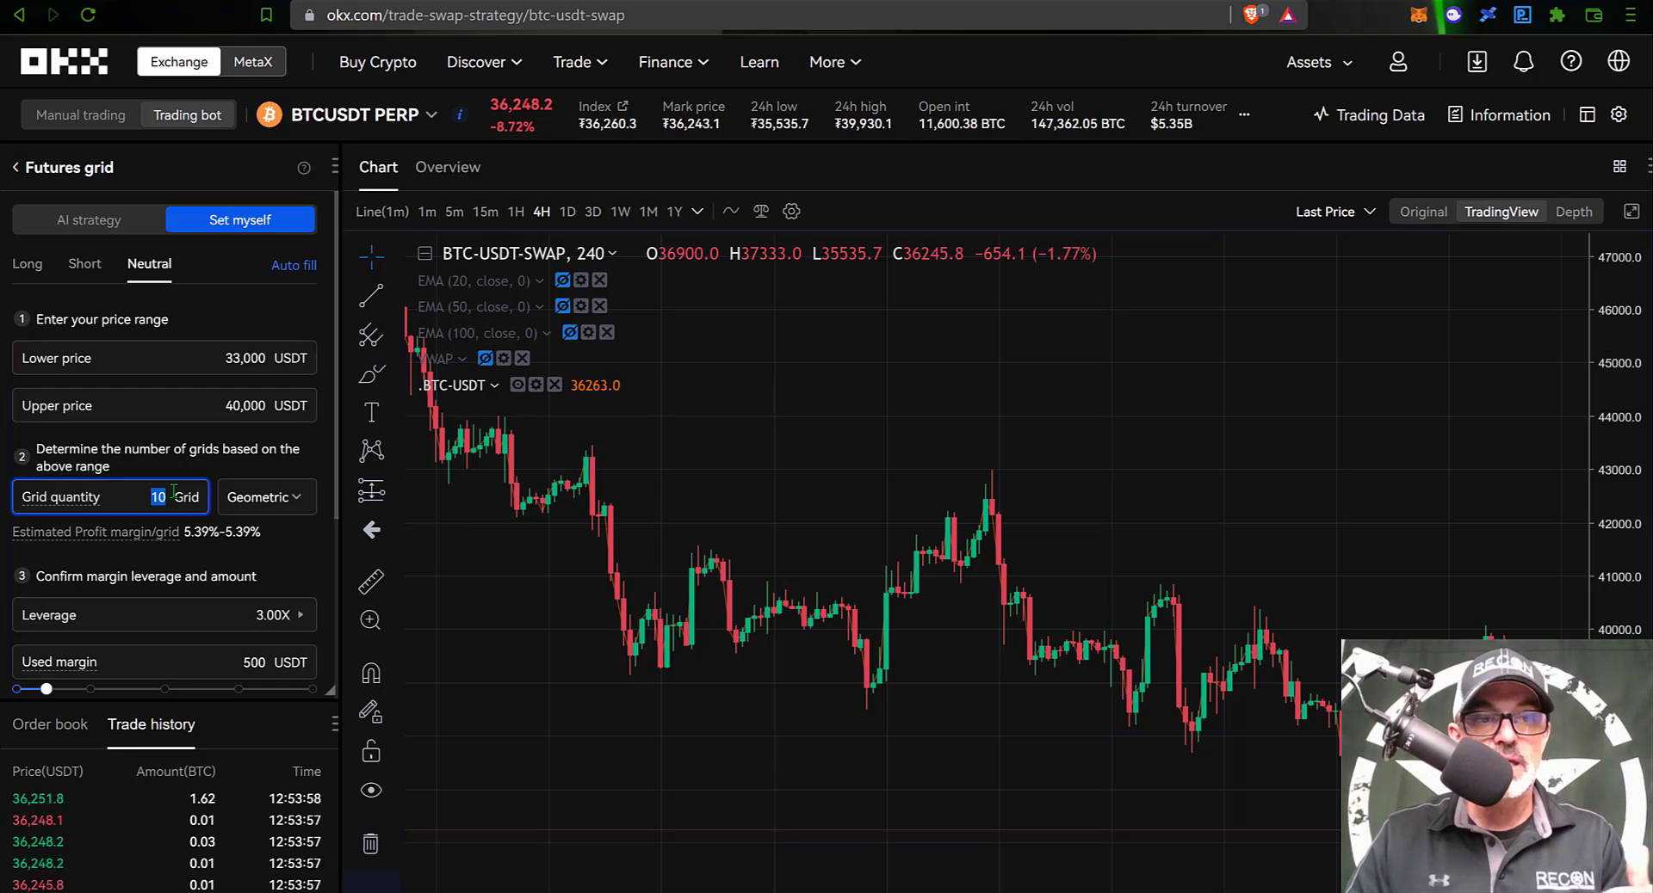
{"action": "type", "text": "5"}
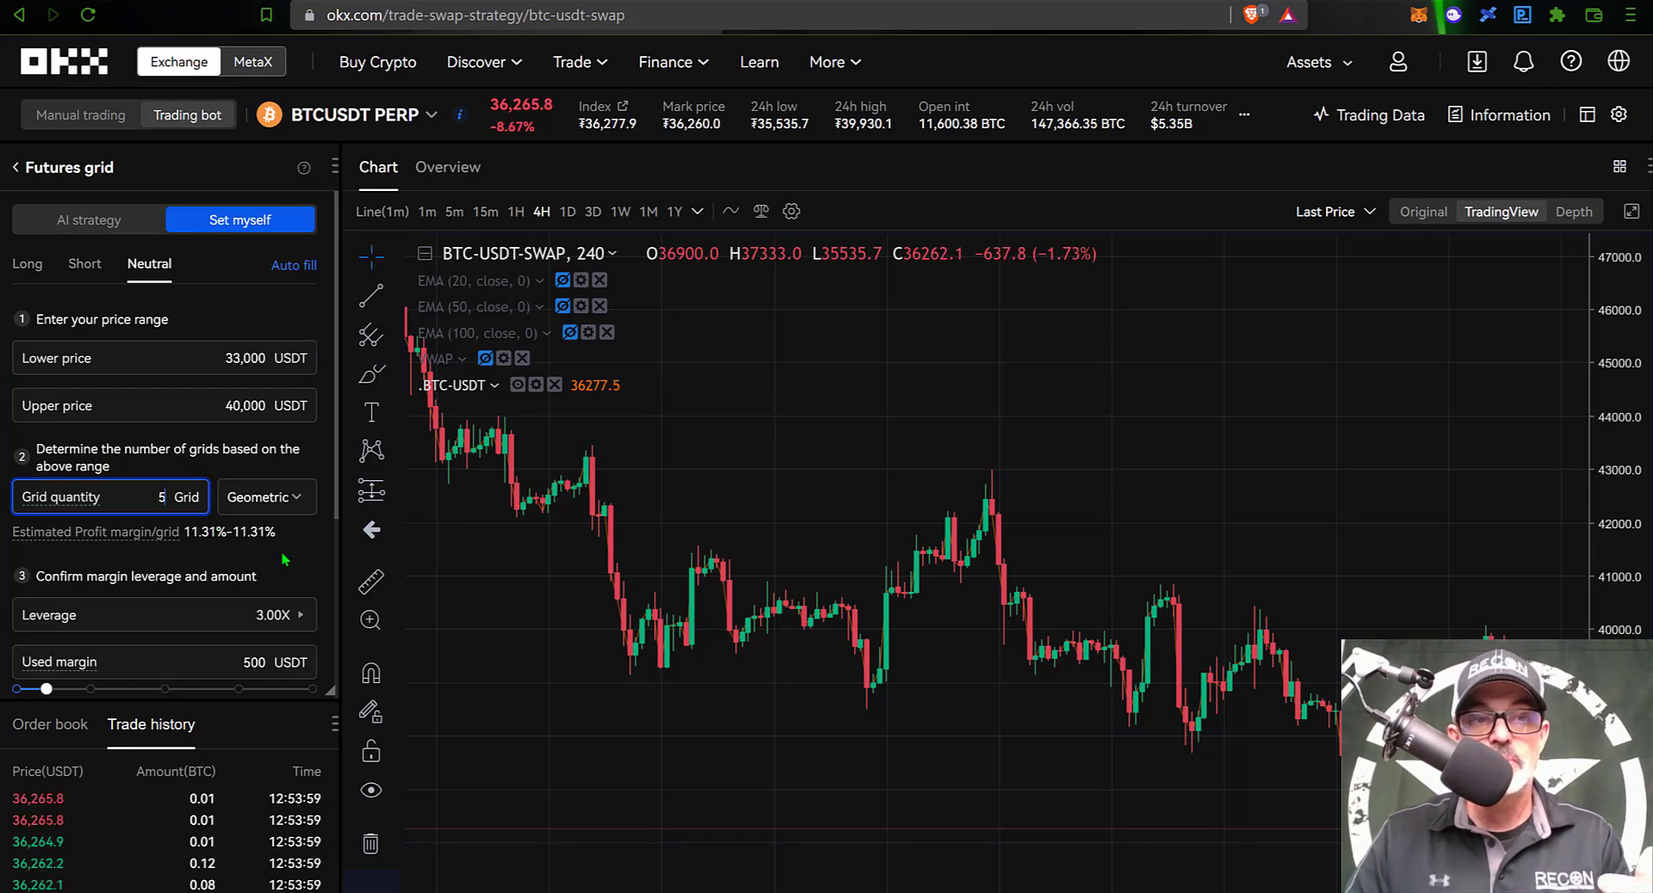
{"action": "mouse_move", "coordinate": [60, 539]}
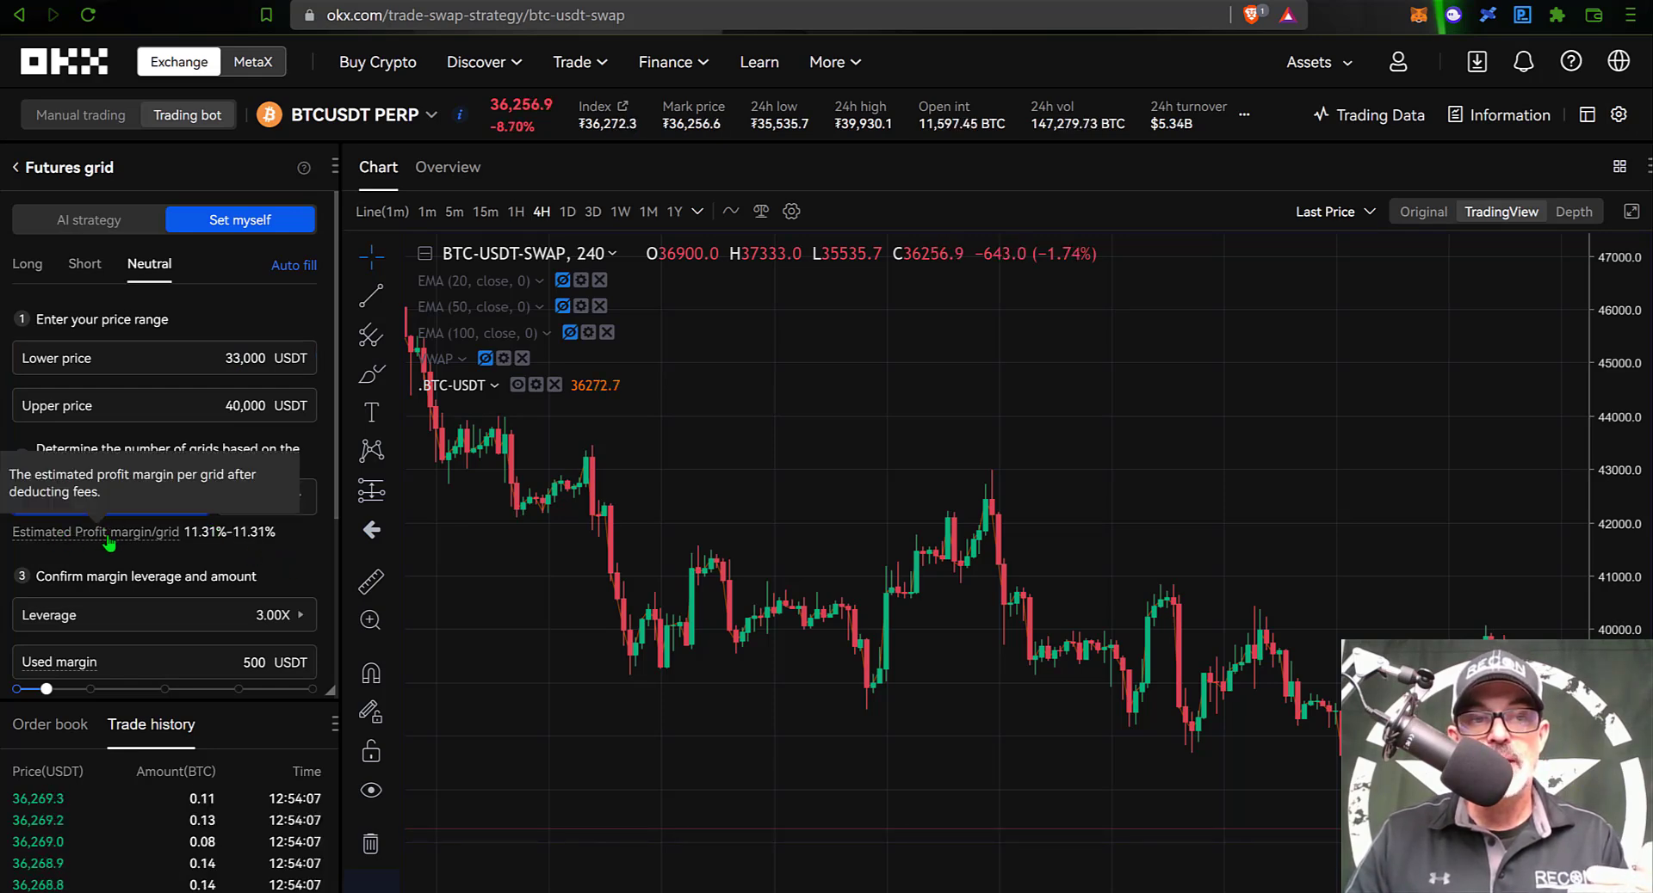
{"action": "scroll", "coordinate": [271, 560], "scroll_direction": "down", "scroll_amount": 1}
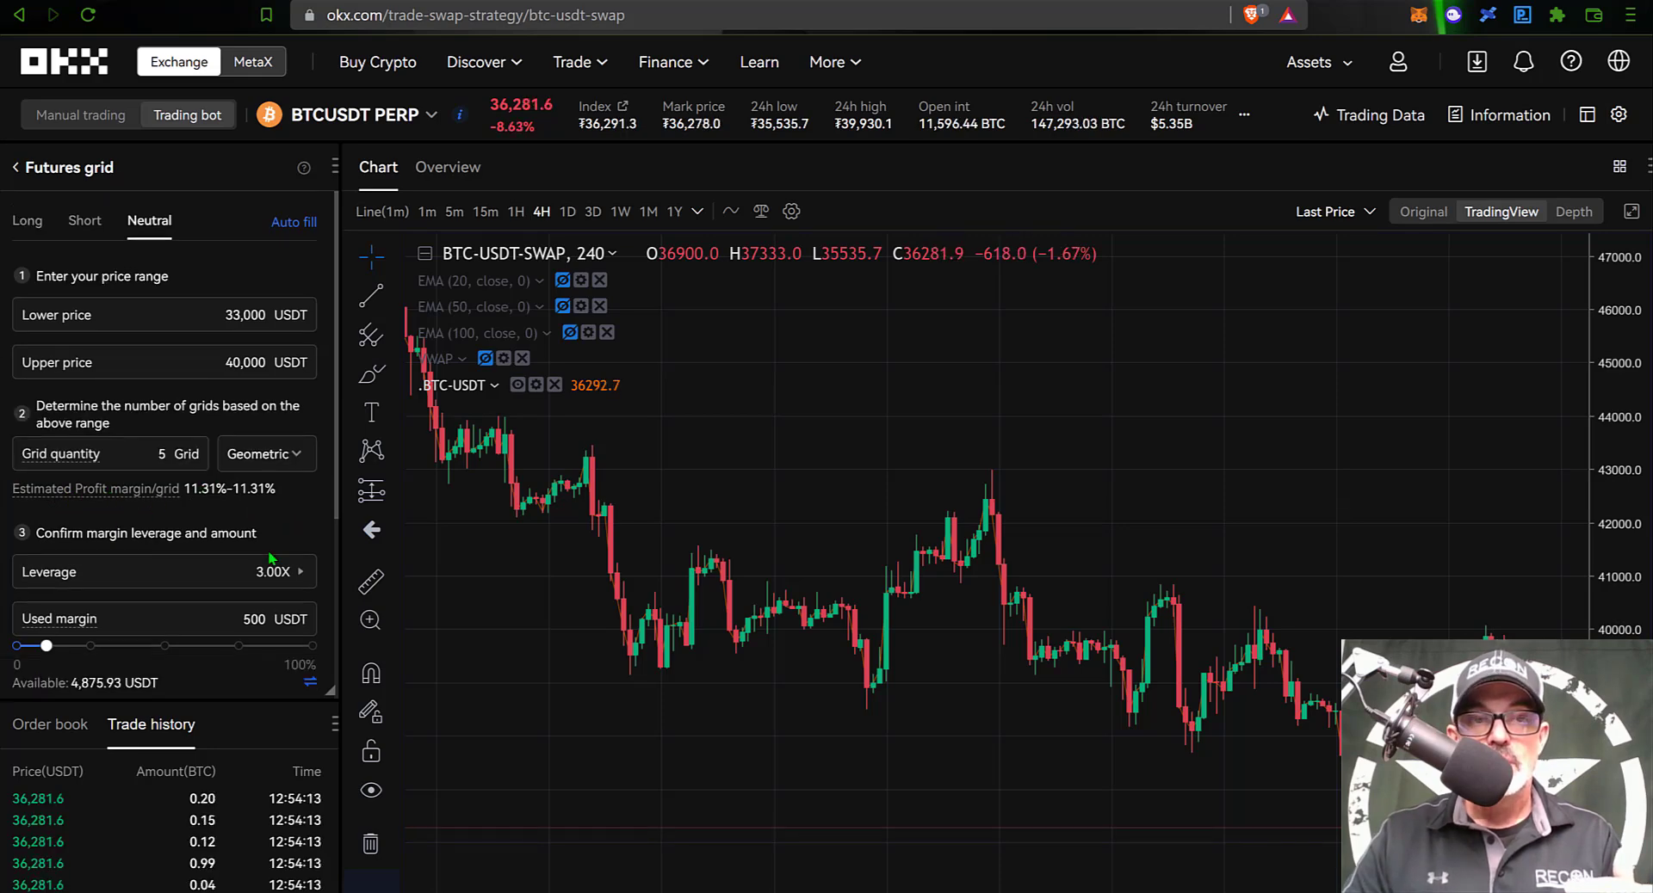
{"action": "scroll", "coordinate": [271, 559], "scroll_direction": "down", "scroll_amount": 2}
{"action": "scroll", "coordinate": [271, 560], "scroll_direction": "down", "scroll_amount": 1}
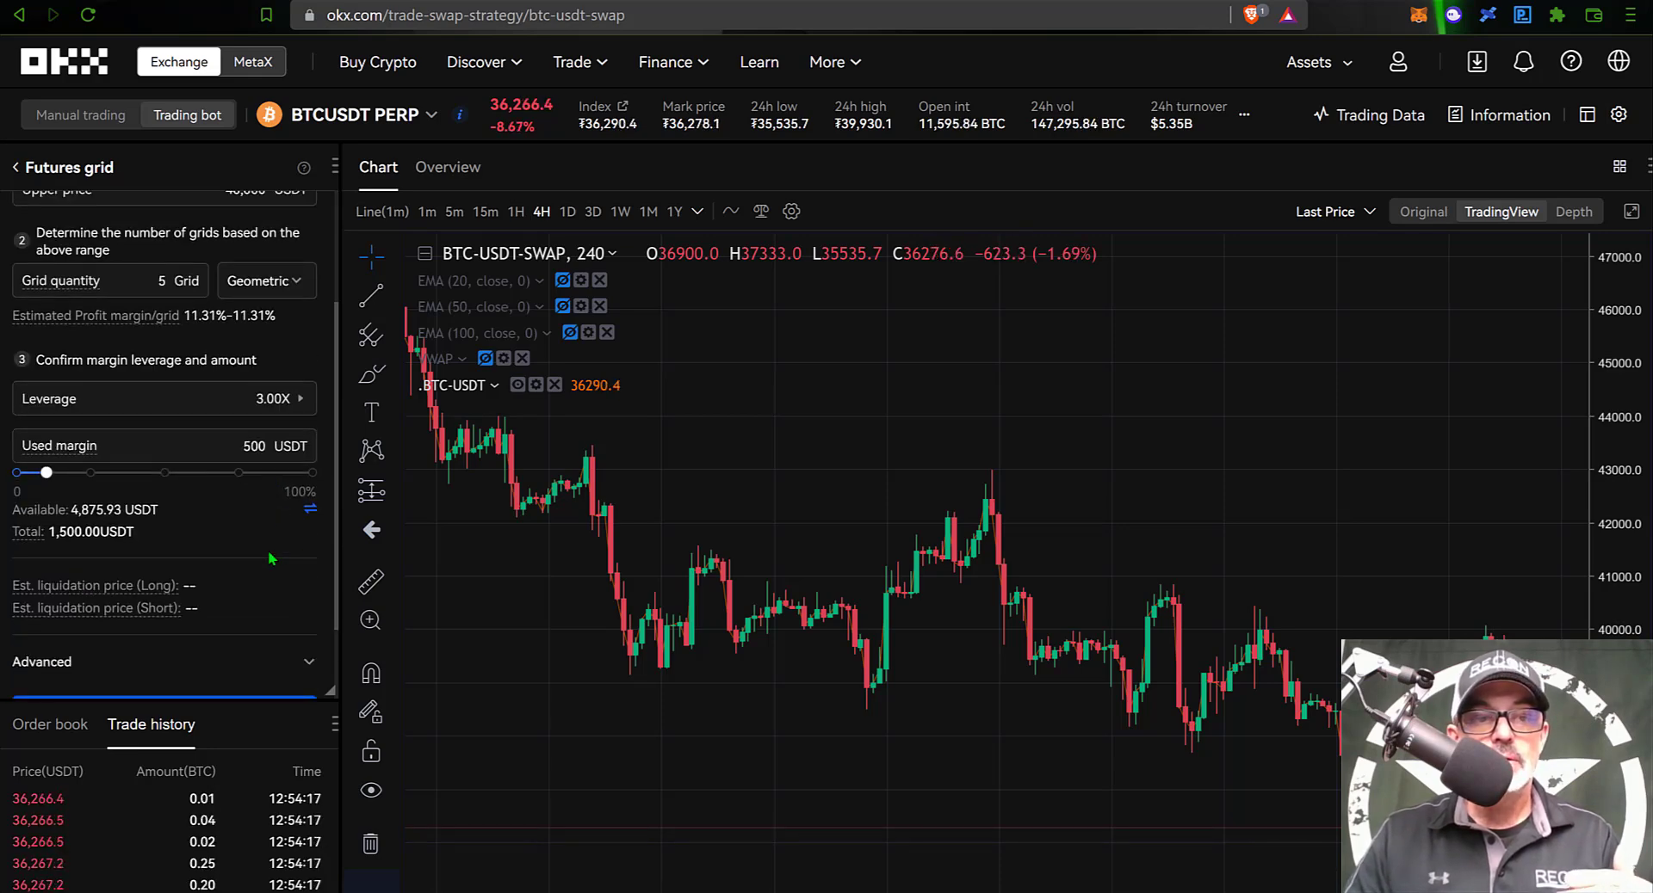
{"action": "scroll", "coordinate": [271, 560], "scroll_direction": "down", "scroll_amount": 1}
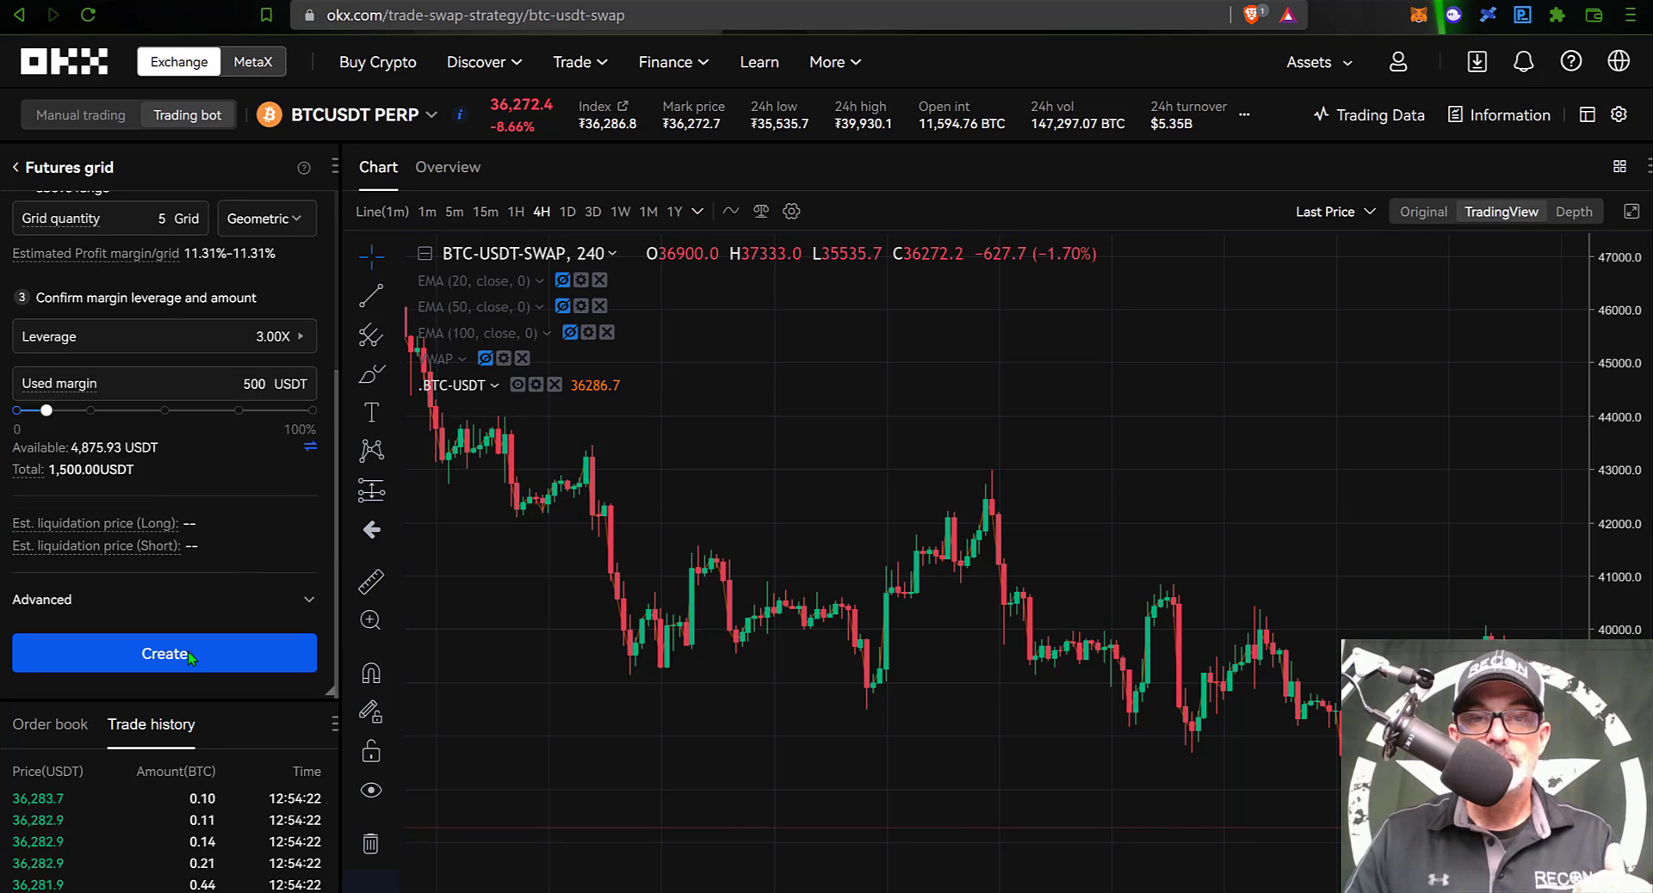
Step: Confirm the bot with 500 USDT margin; OKX rejects it, requiring more than 916.191 USDT
{"action": "left_click", "coordinate": [164, 654]}
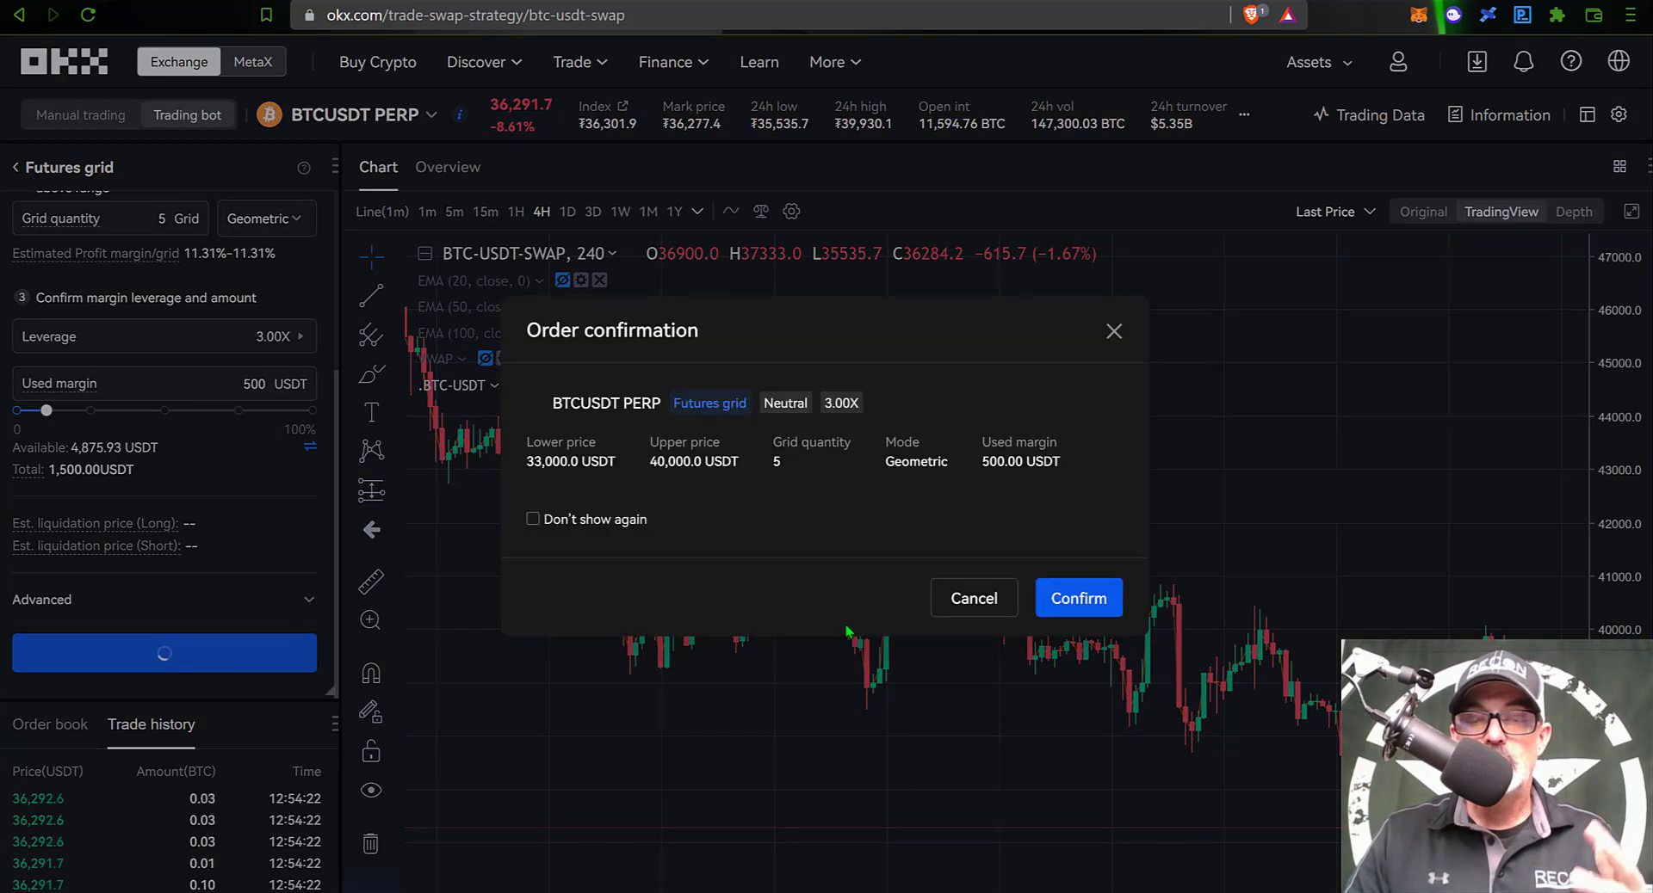
{"action": "left_click", "coordinate": [1085, 596]}
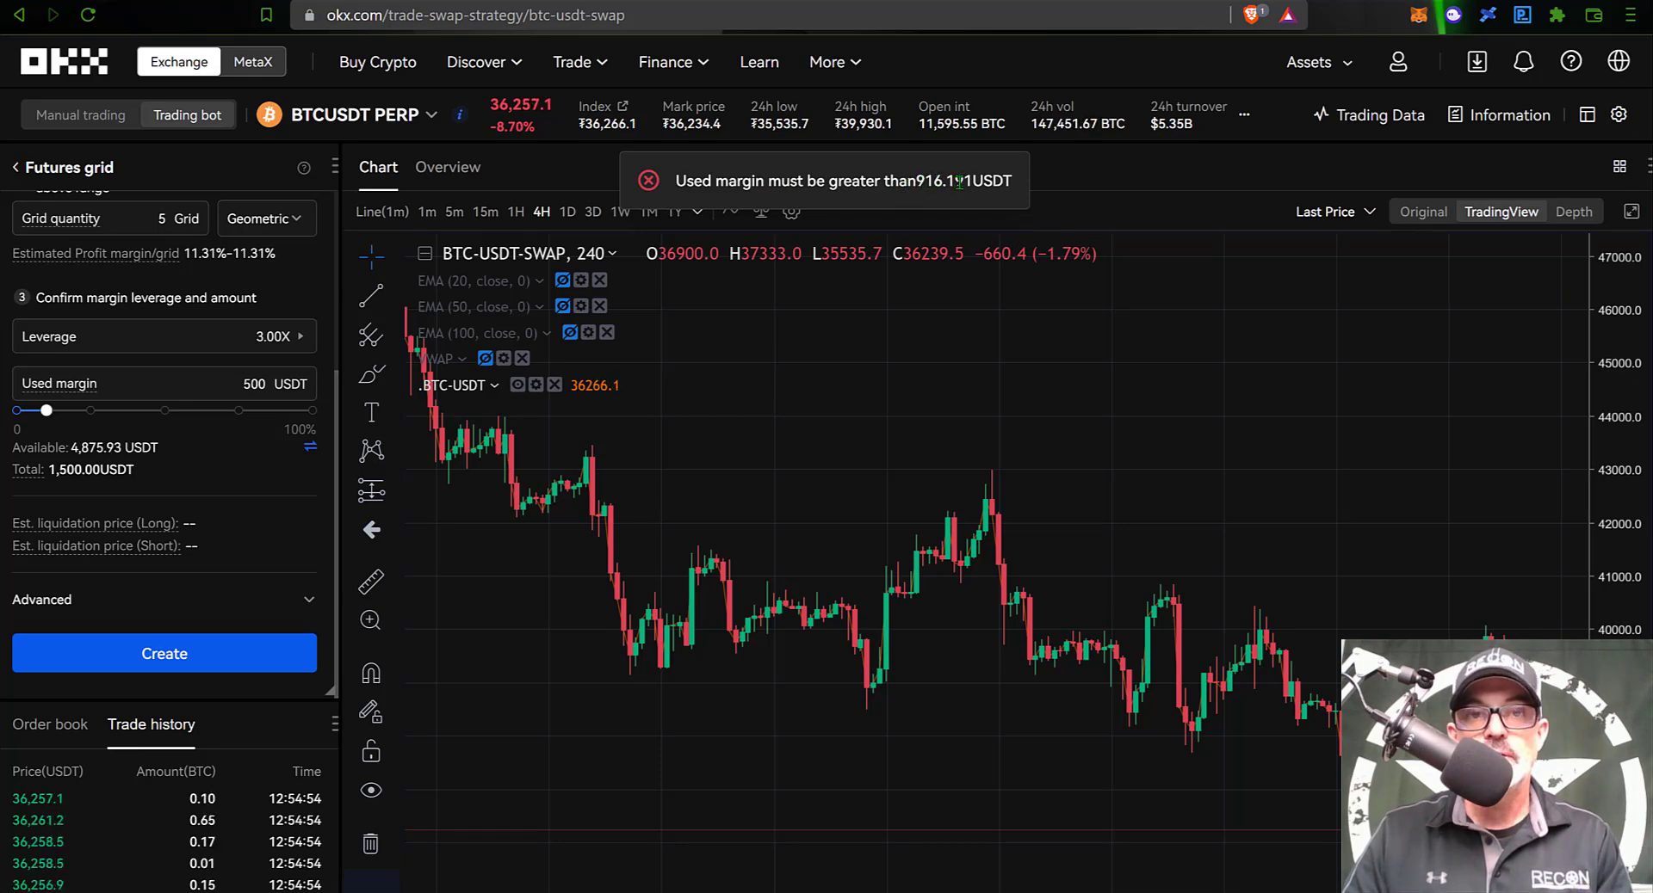
{"action": "key", "text": "Tab"}
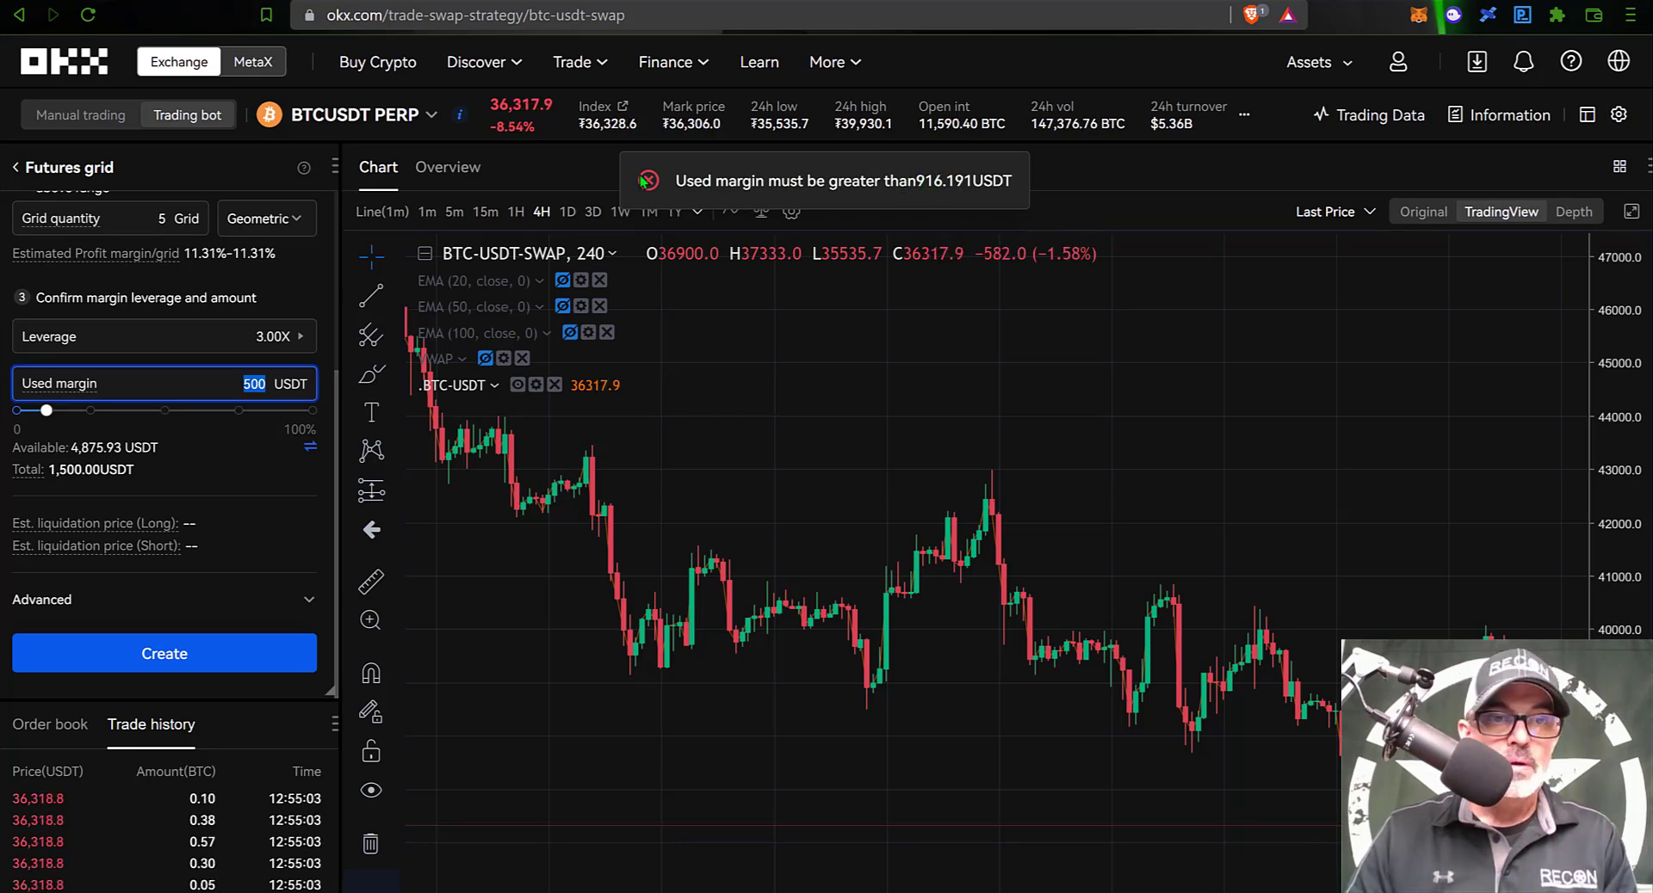
Step: Replace the used margin with 1,000 USDT, giving a 3,000.00 USDT leveraged total
{"action": "left_click", "coordinate": [447, 284]}
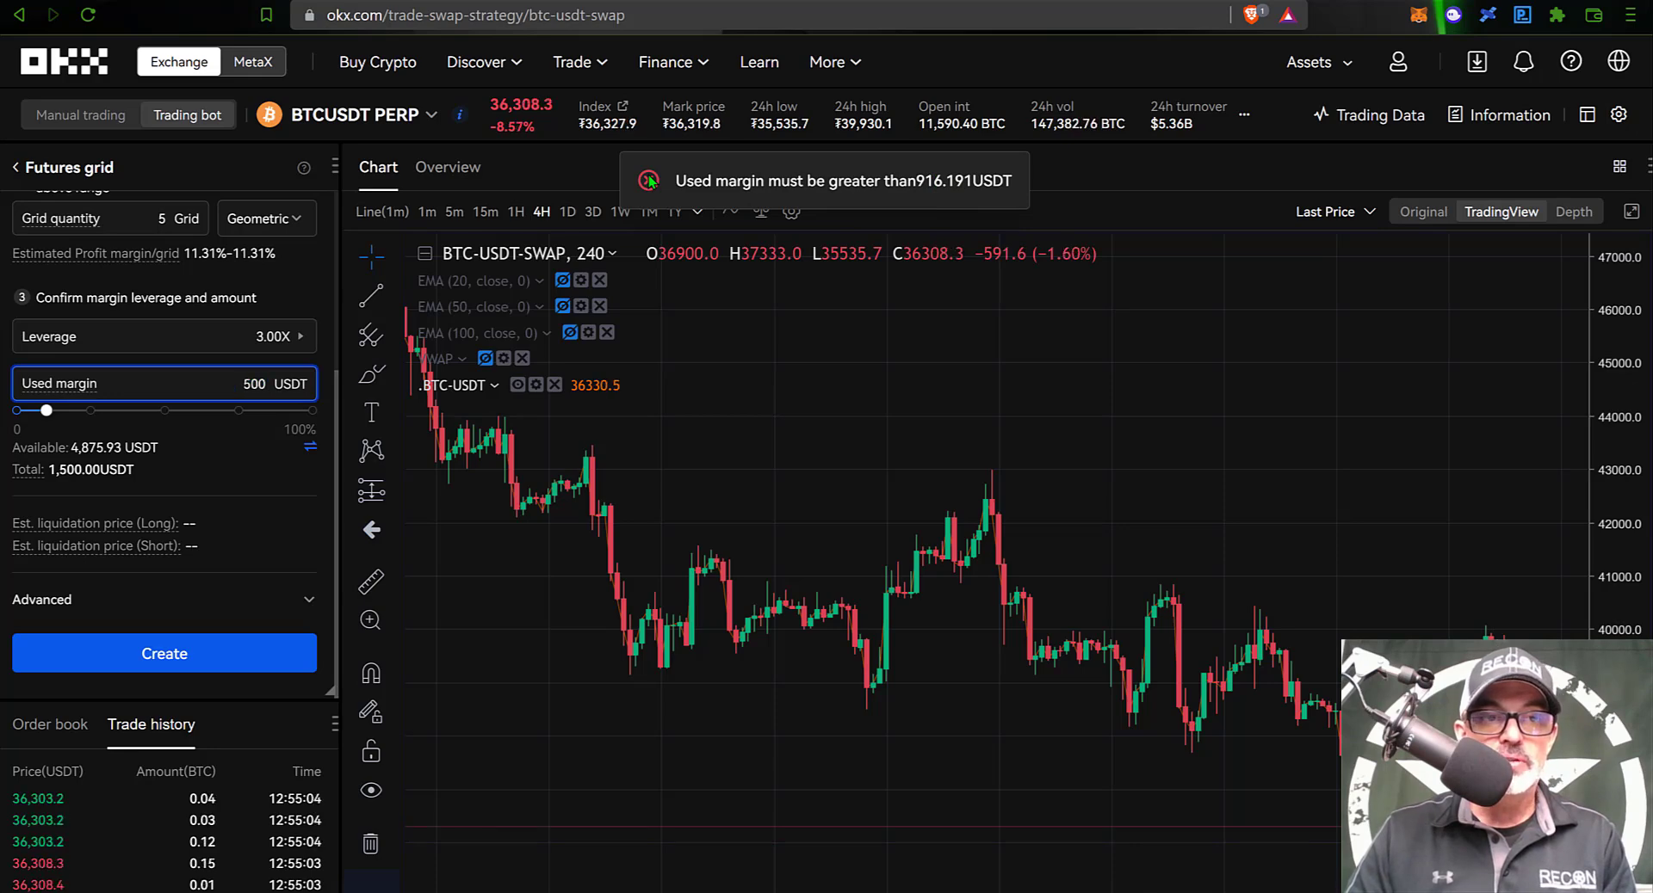
{"action": "left_click", "coordinate": [284, 376]}
{"action": "type", "text": "1"}
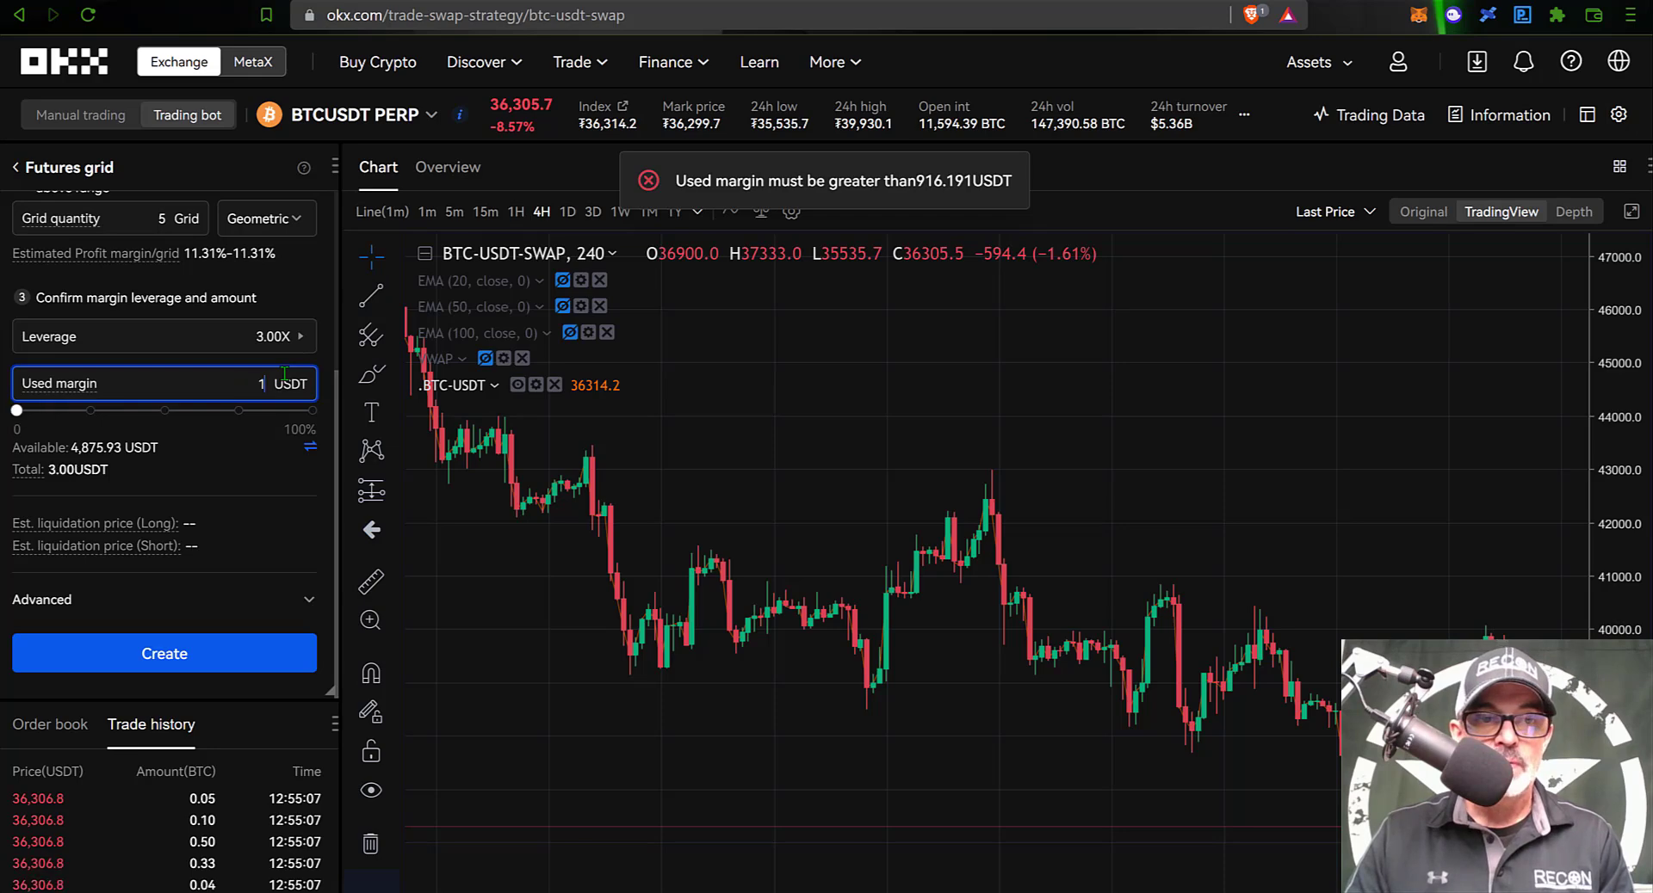
{"action": "type", "text": ",000"}
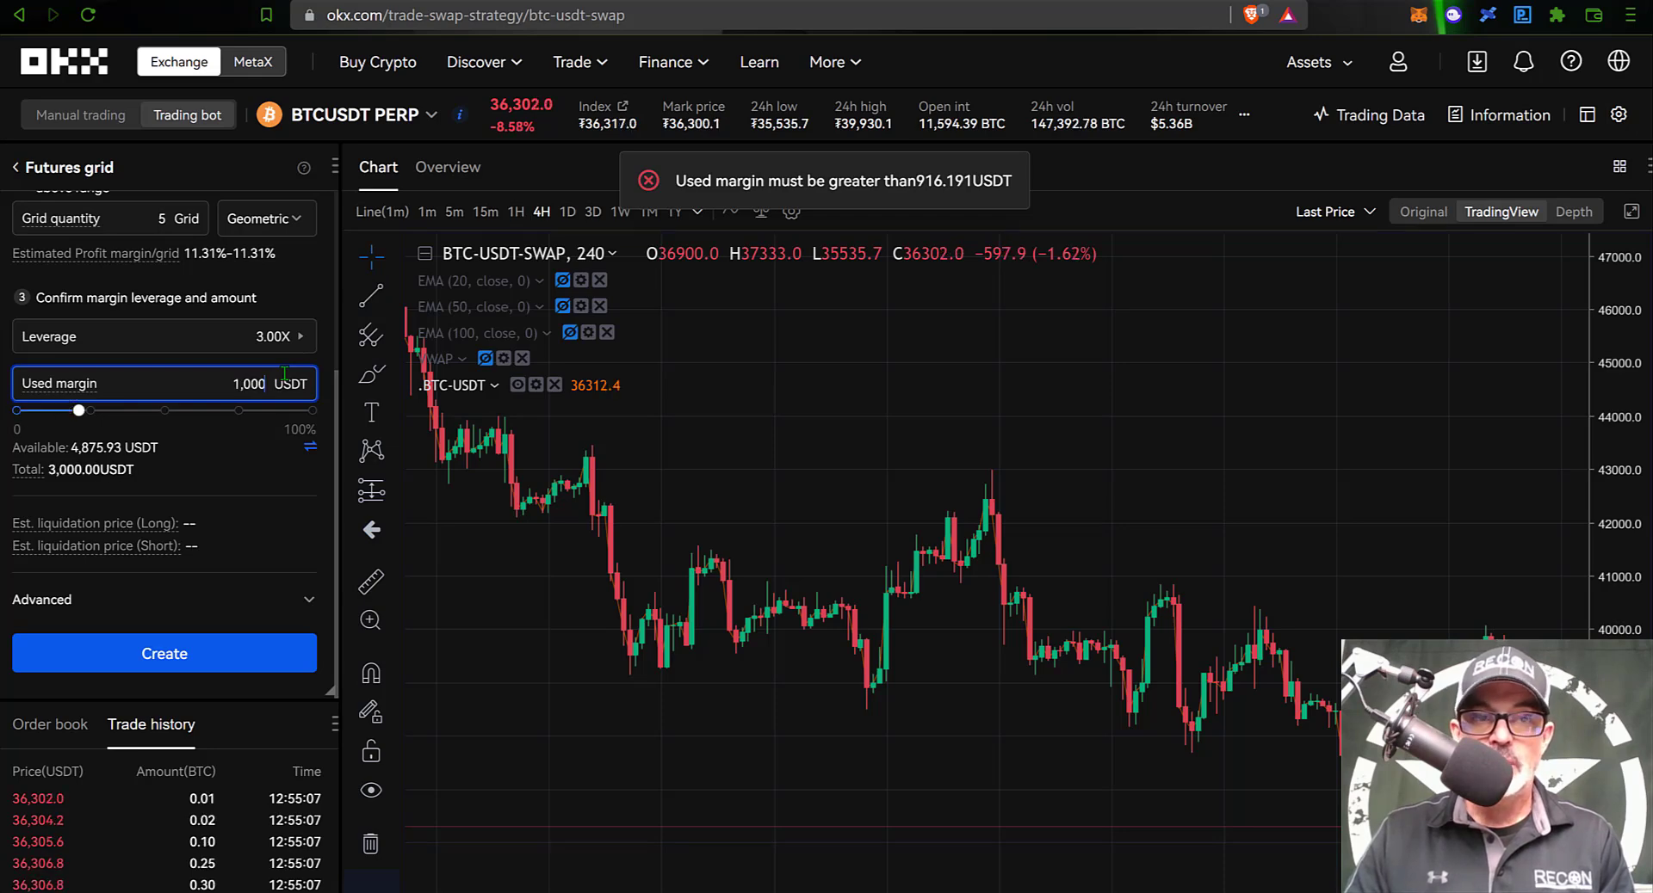
Step: Create and confirm the 1,000 USDT margin grid bot, reviewing its estimated liquidation prices
{"action": "left_click", "coordinate": [186, 655]}
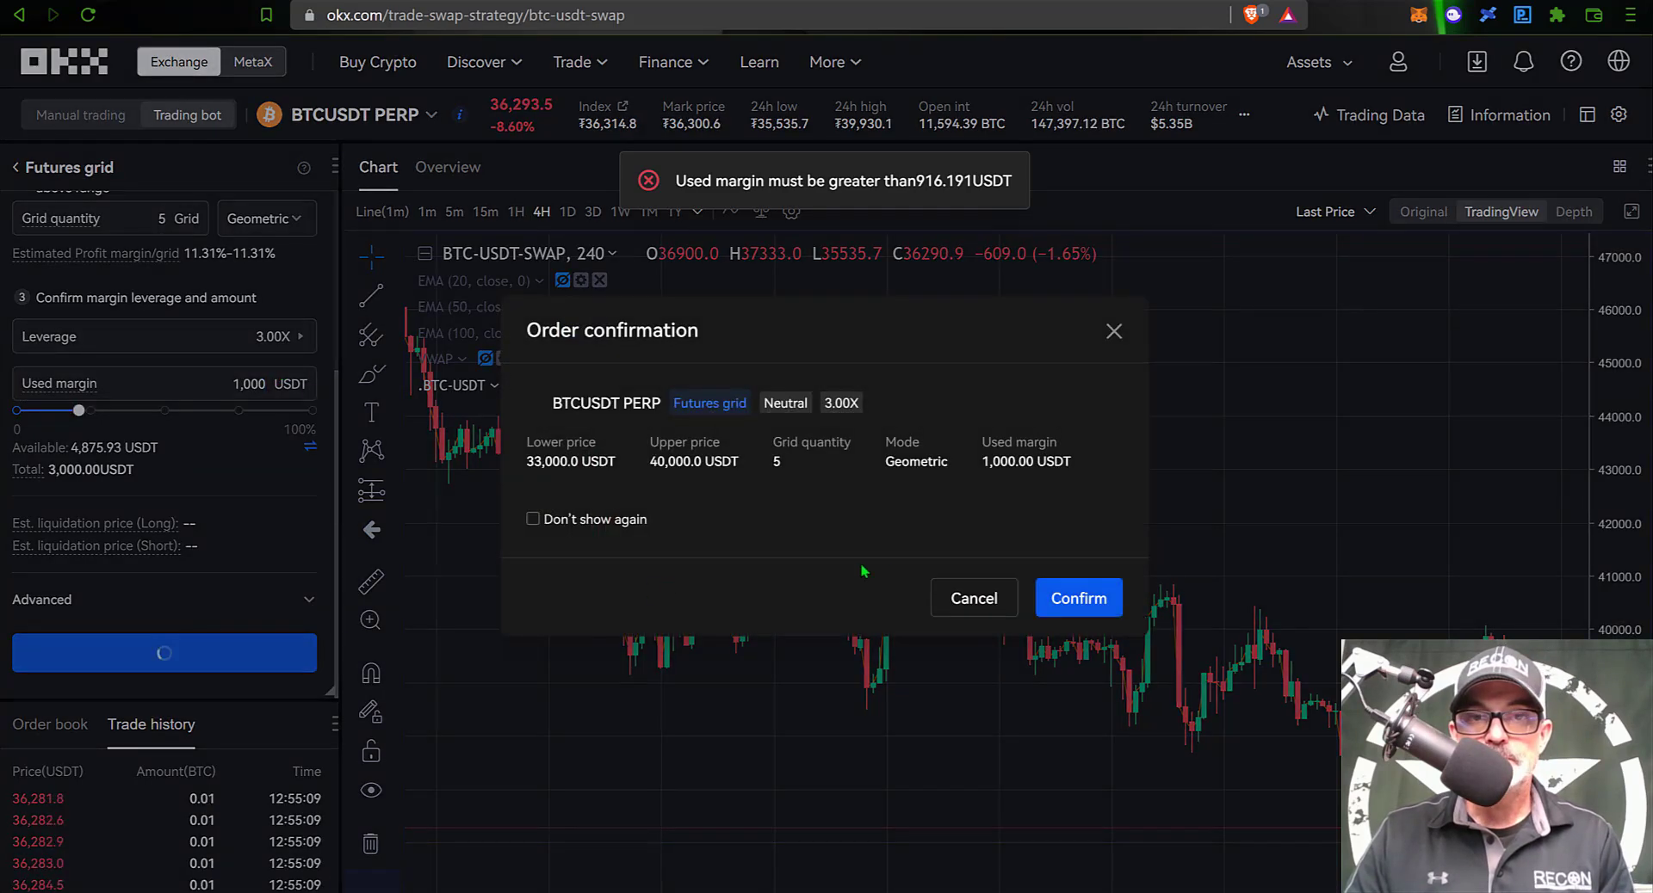
{"action": "left_click", "coordinate": [43, 437]}
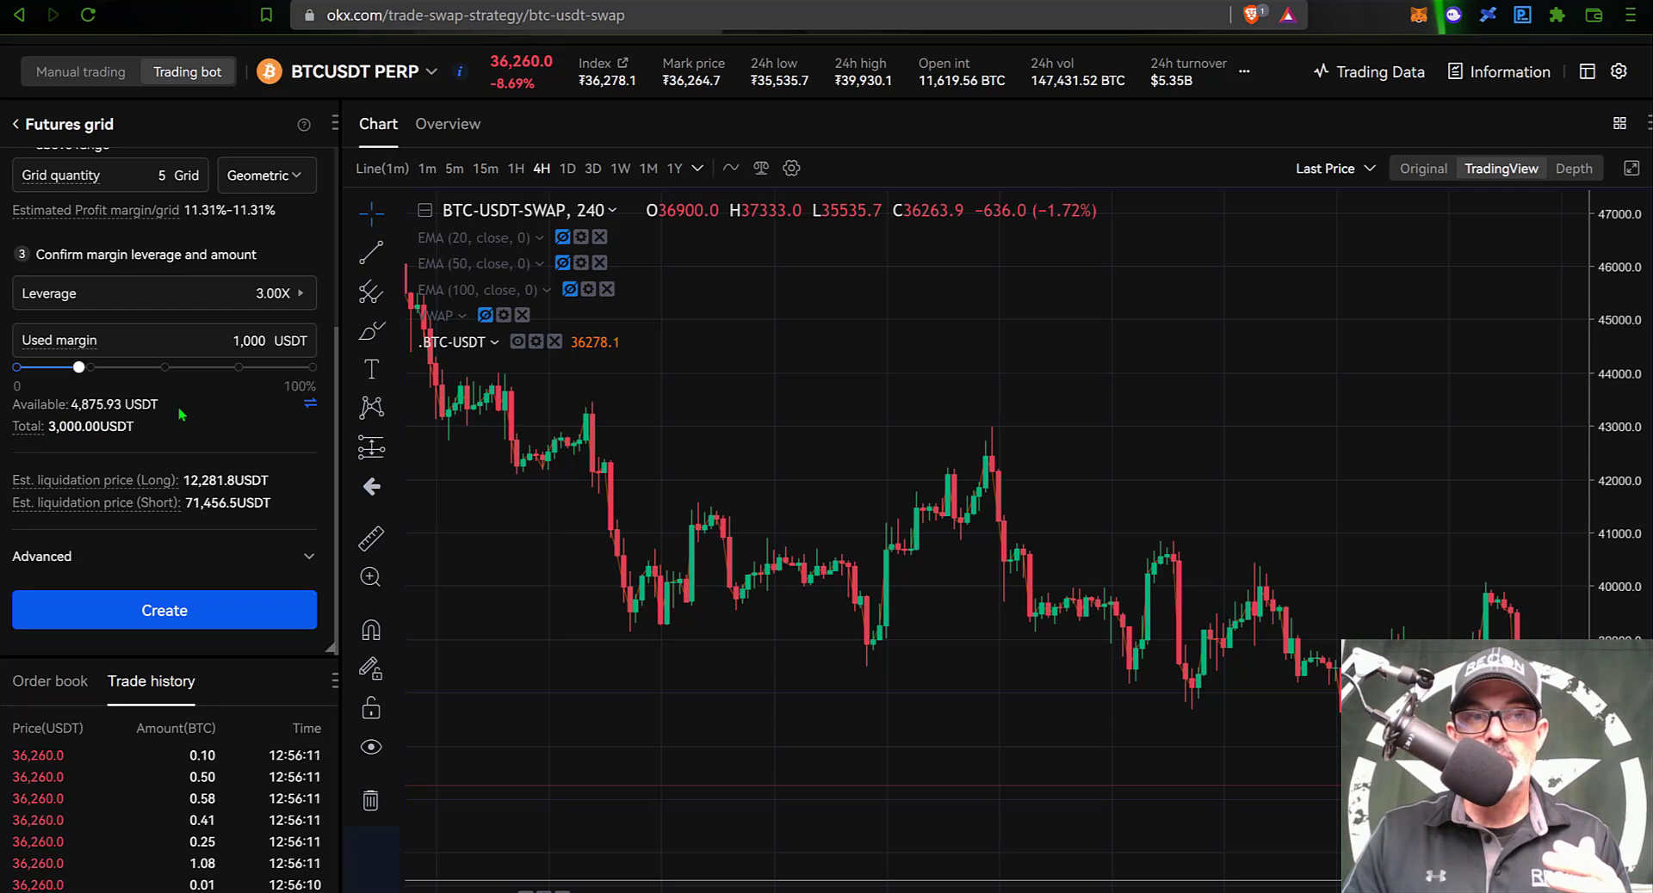
{"action": "mouse_move", "coordinate": [67, 349]}
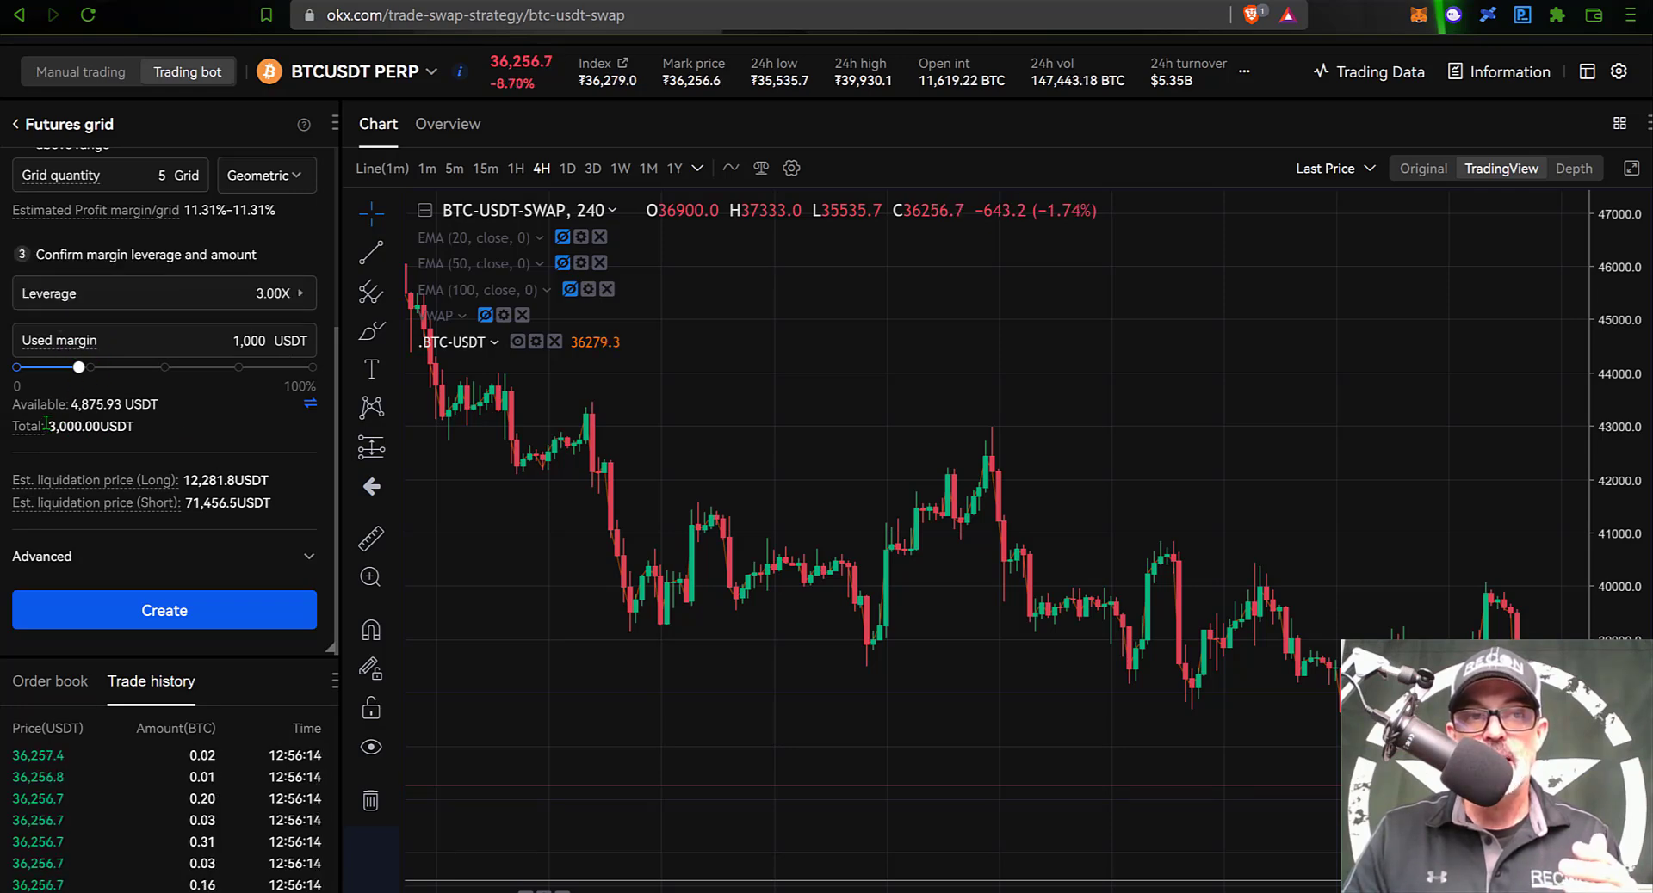
{"action": "mouse_move", "coordinate": [41, 435]}
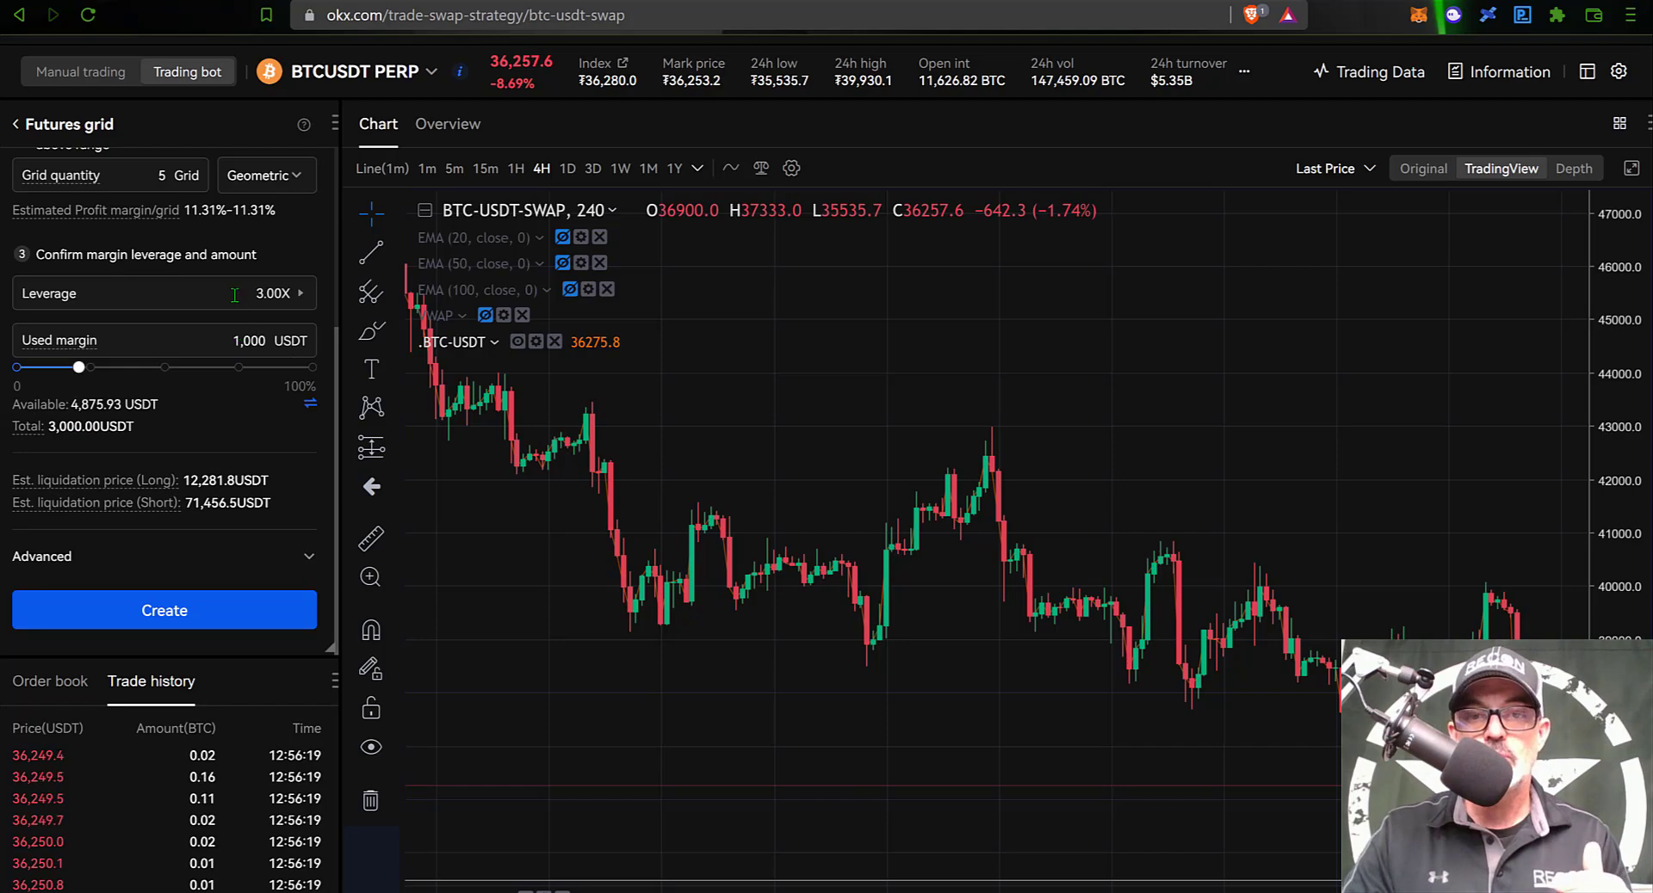
Step: Show the Bots(1) list below the chart with the running neutral 3x BTCUSDT PERP grid bot
{"action": "scroll", "coordinate": [242, 344], "scroll_direction": "down", "scroll_amount": 1}
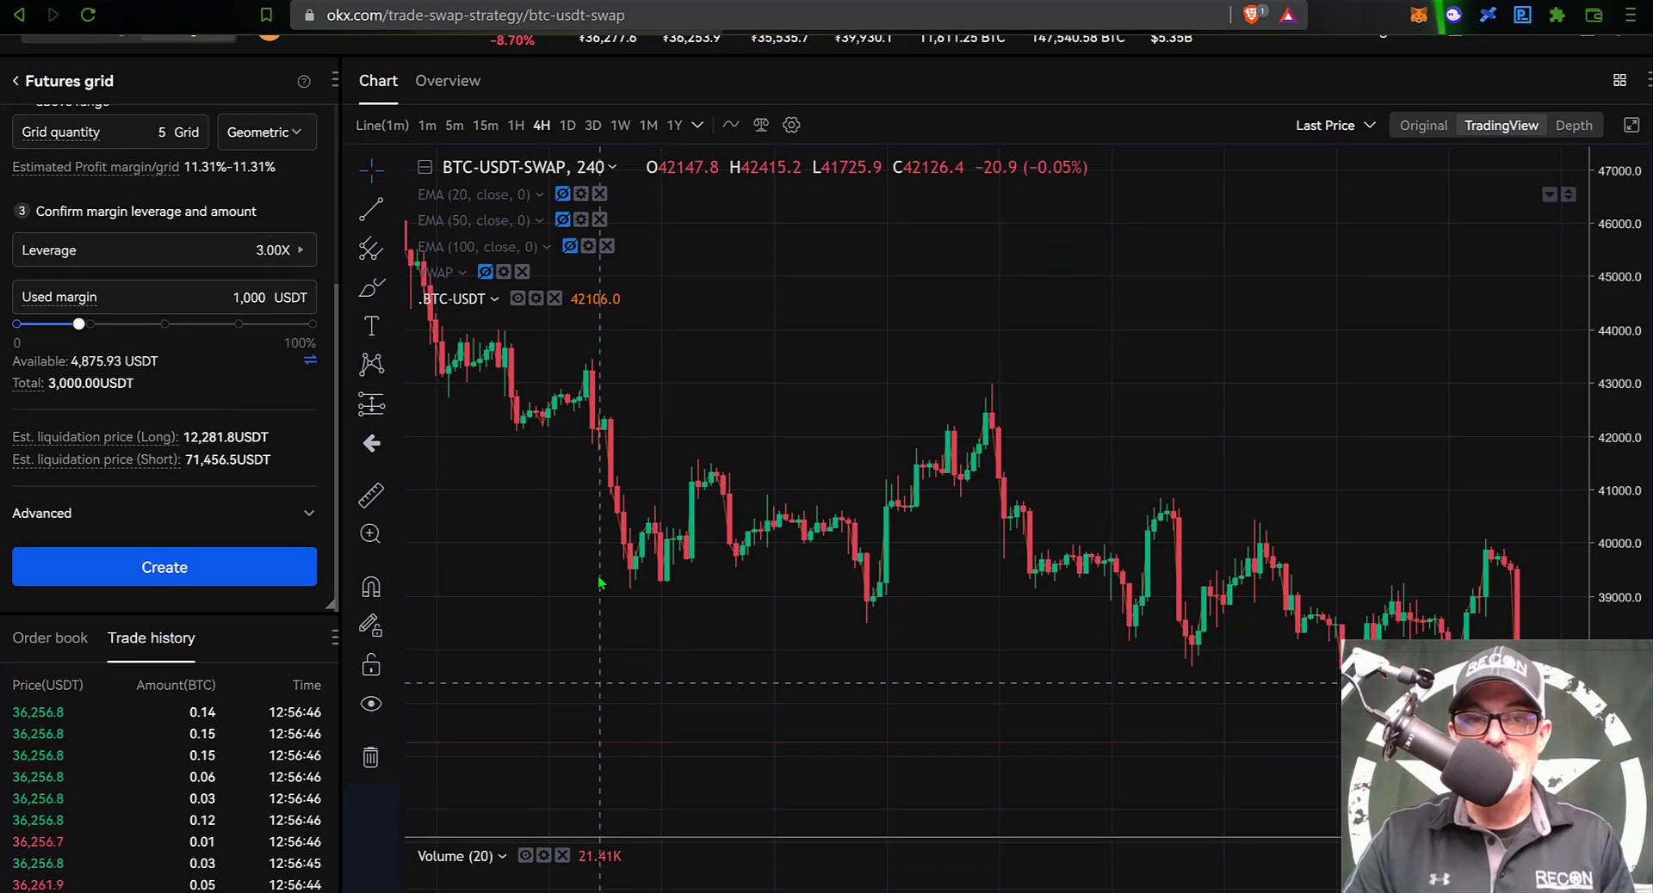
{"action": "scroll", "coordinate": [600, 584], "scroll_direction": "down", "scroll_amount": 5}
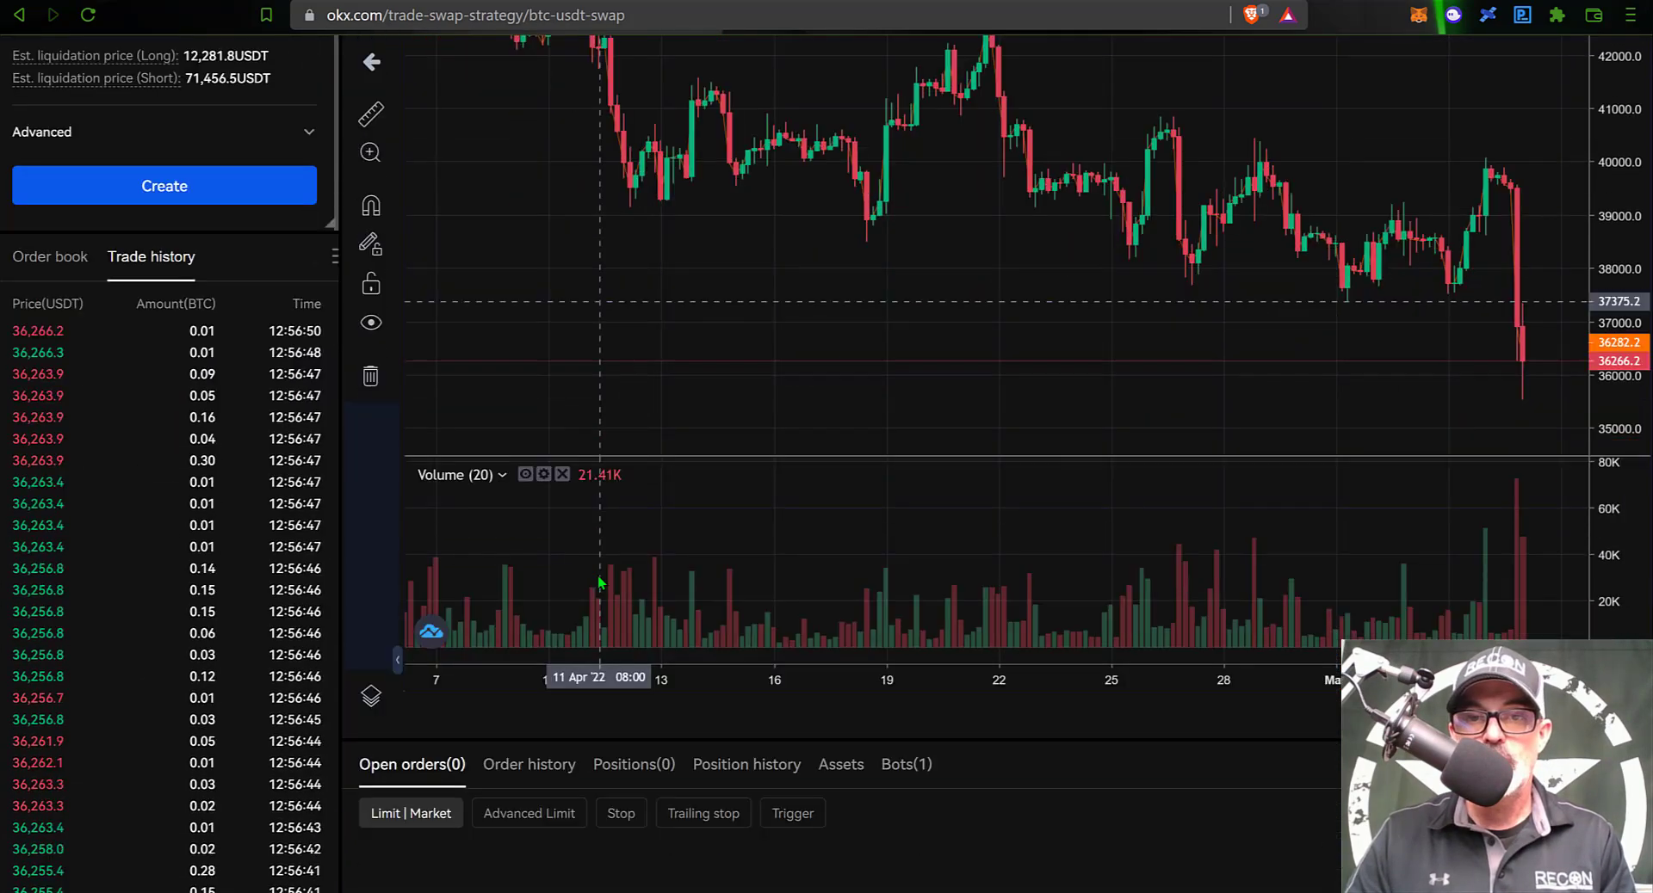
{"action": "scroll", "coordinate": [600, 583], "scroll_direction": "down", "scroll_amount": 3}
{"action": "left_click", "coordinate": [585, 572]}
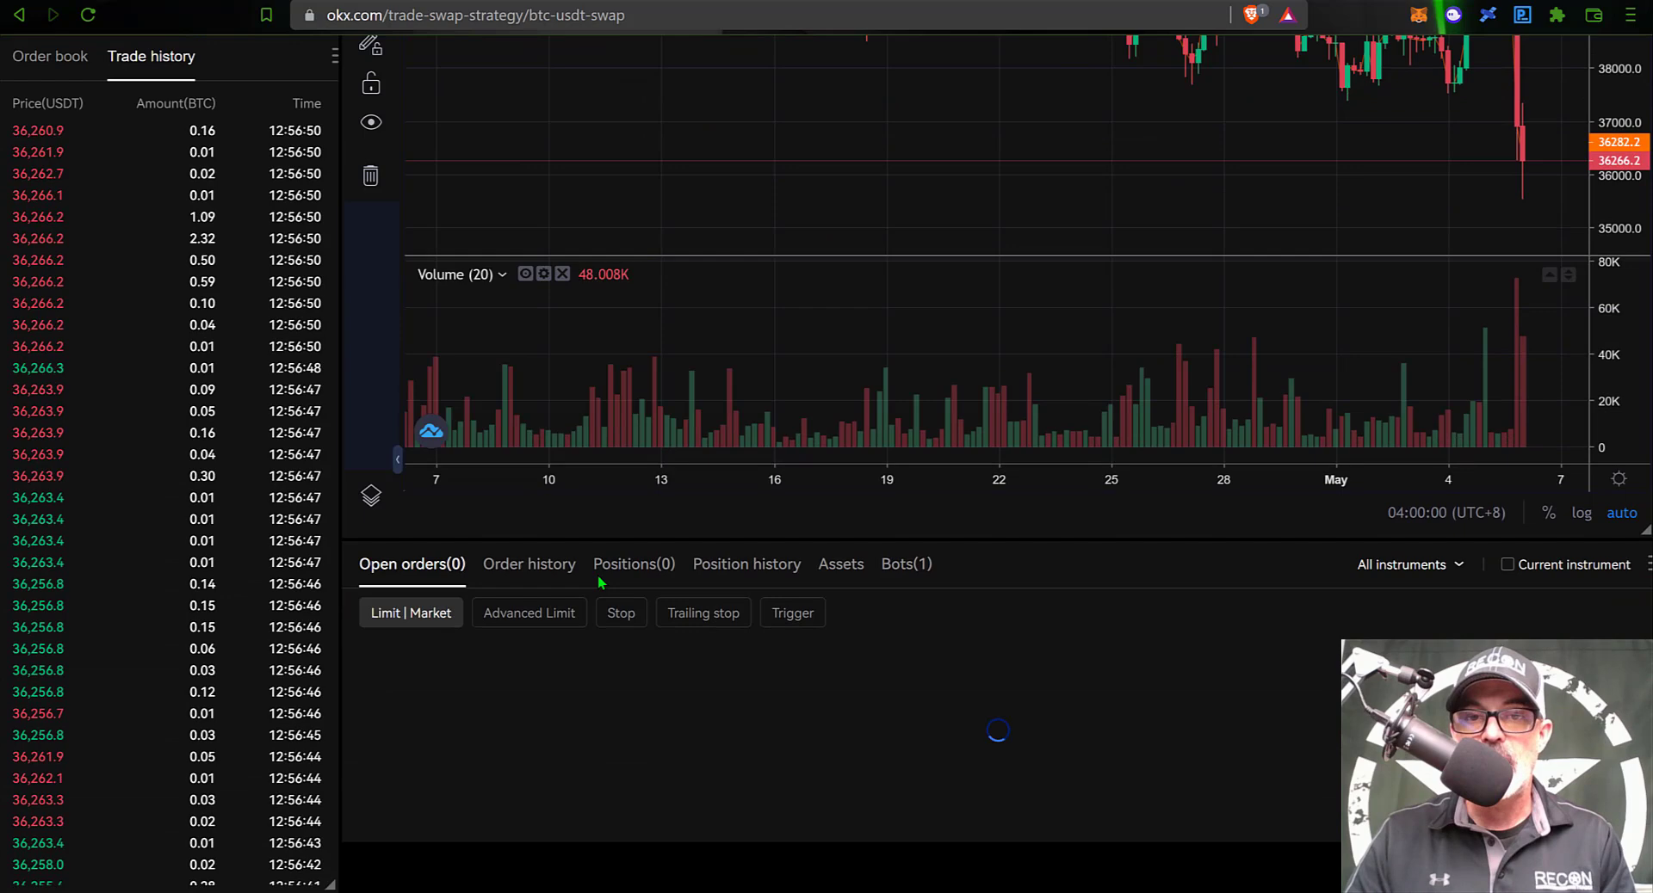
{"action": "left_click", "coordinate": [908, 569]}
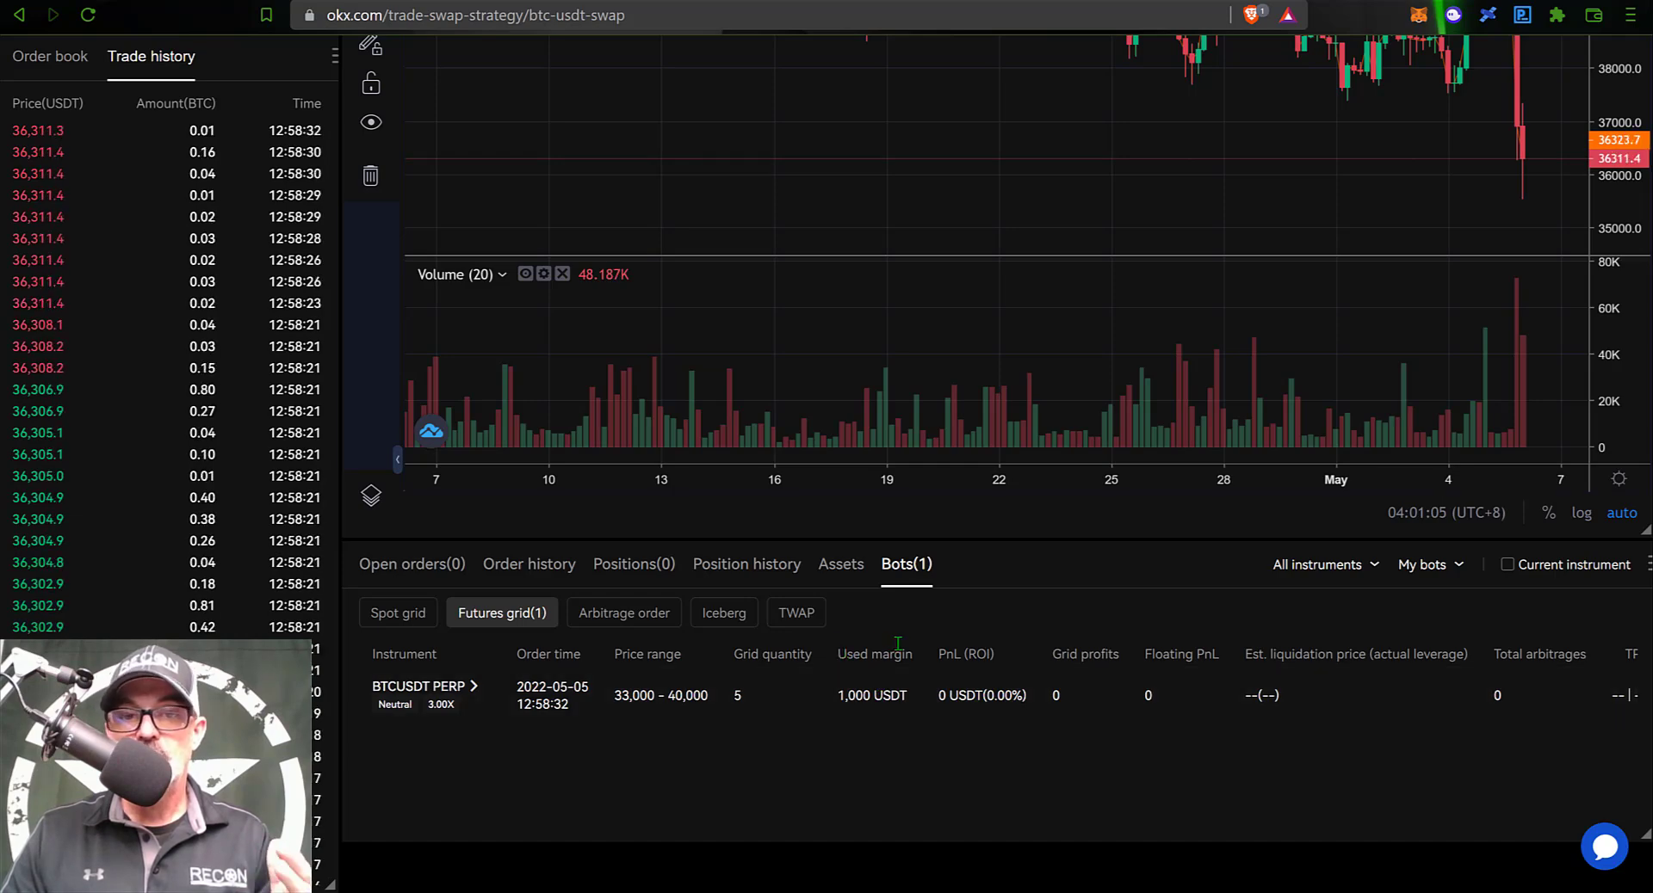
{"action": "left_click_drag", "start_coordinate": [845, 656], "coordinate": [901, 654]}
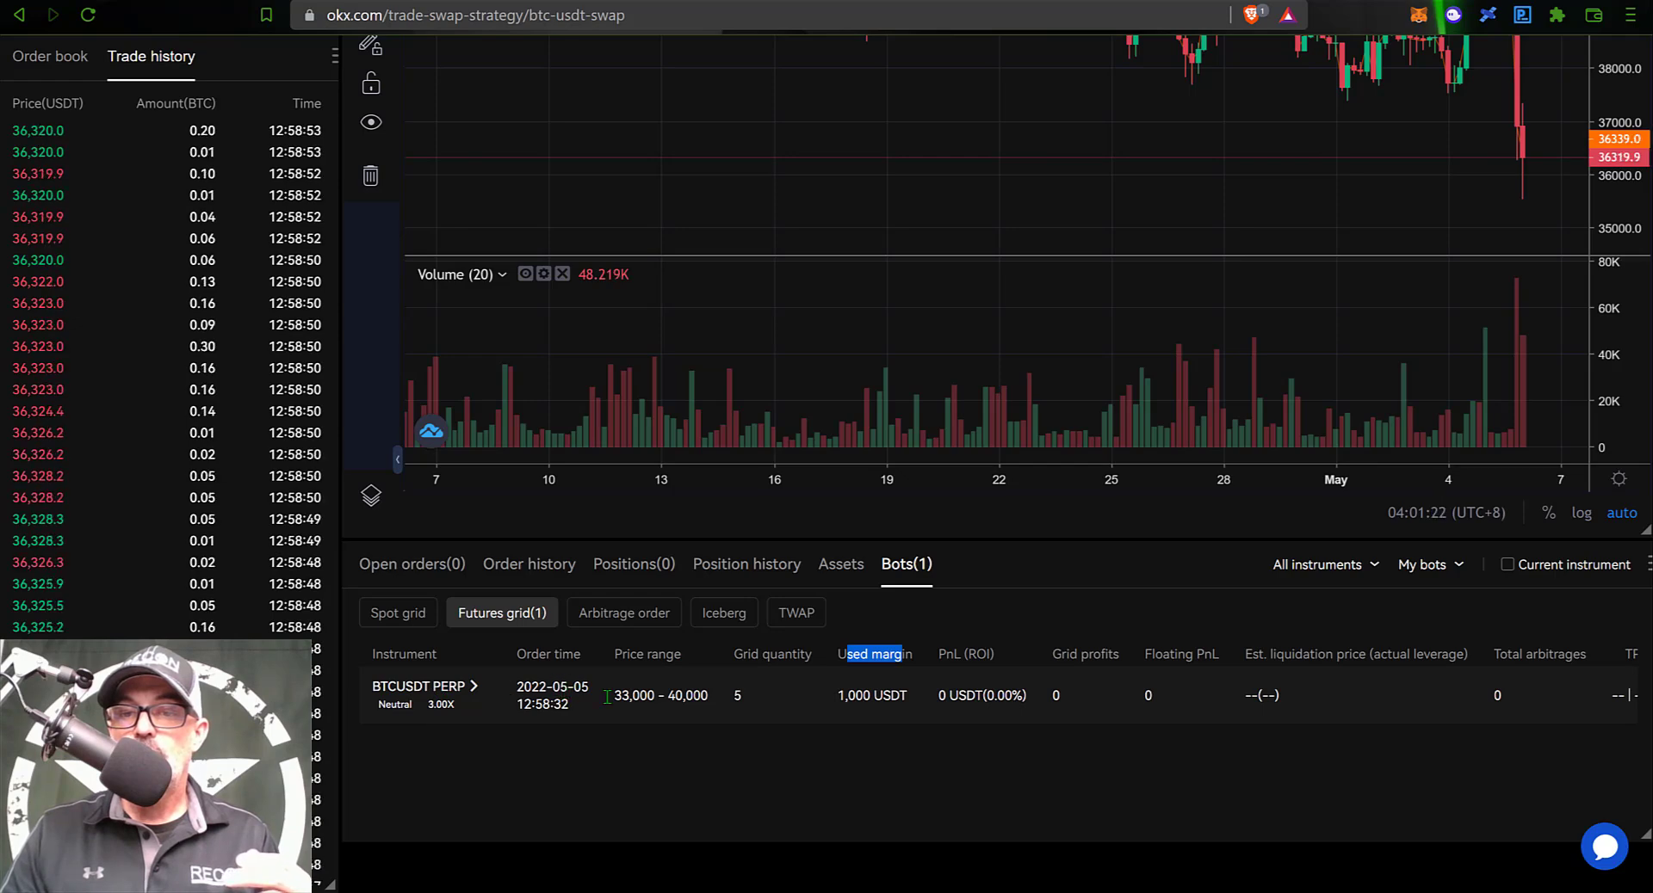
{"action": "left_click_drag", "start_coordinate": [938, 654], "coordinate": [1119, 654]}
{"action": "left_click_drag", "start_coordinate": [1369, 654], "coordinate": [1451, 661]}
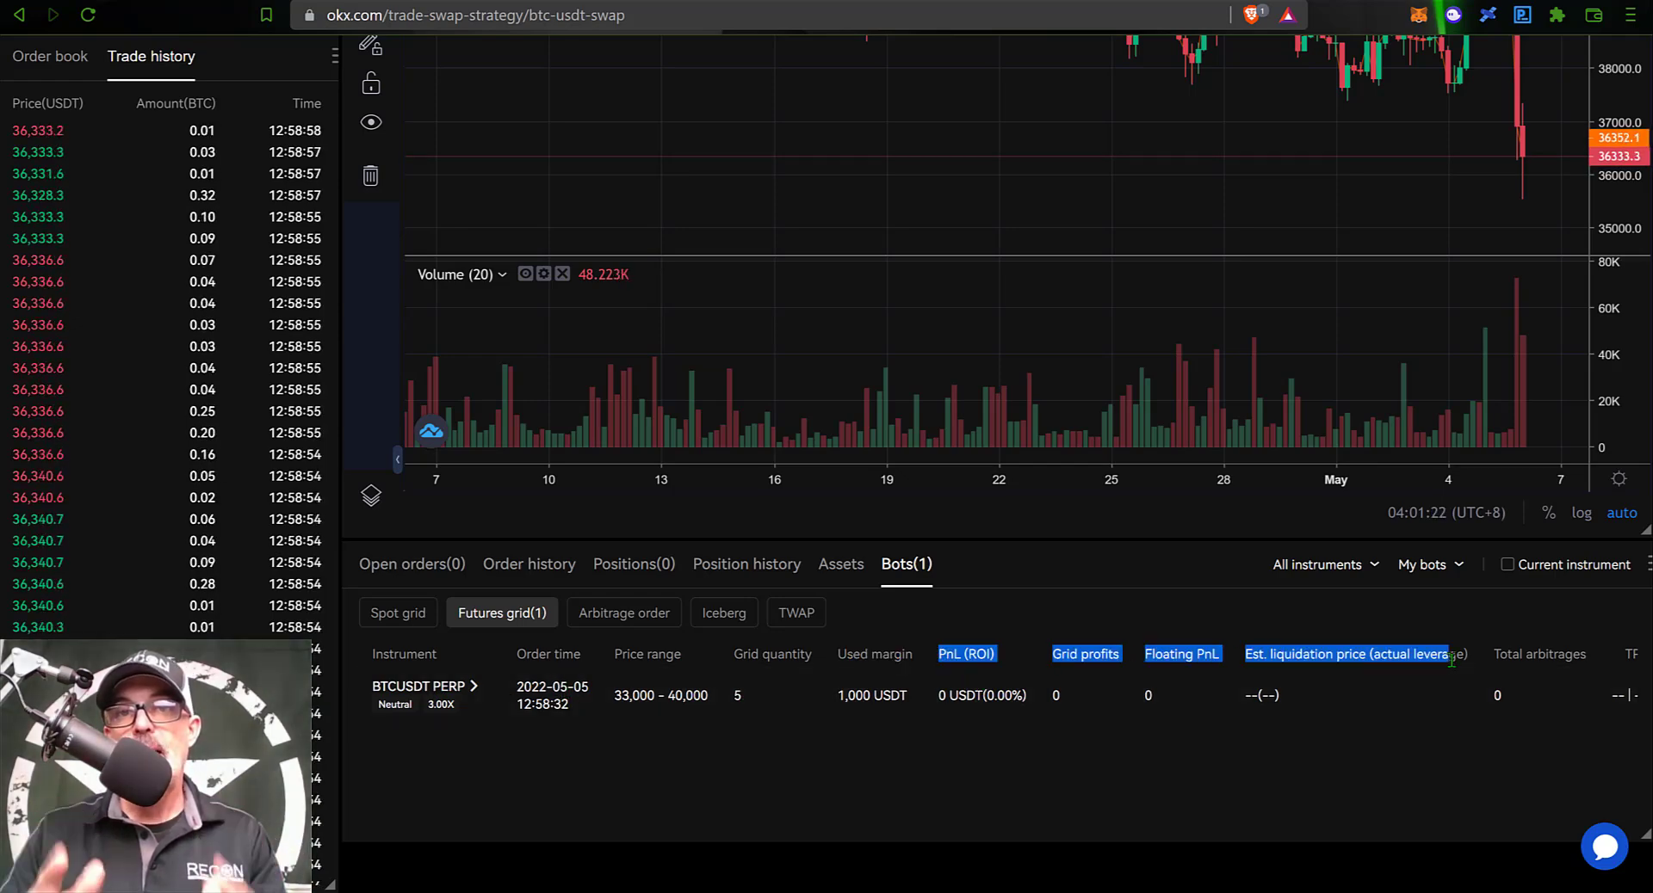